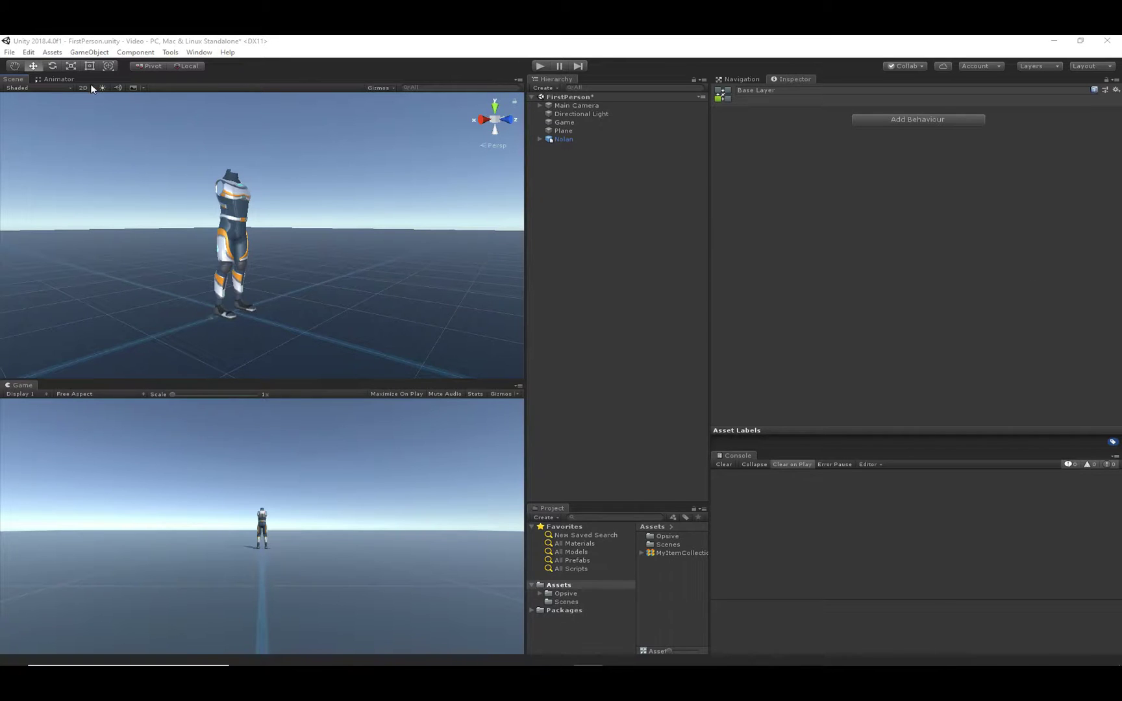
Open the Opsive Ultimate Character Controller Item Manager from the Tools menu
{"action": "left_click", "coordinate": [171, 54]}
{"action": "mouse_move", "coordinate": [179, 65]}
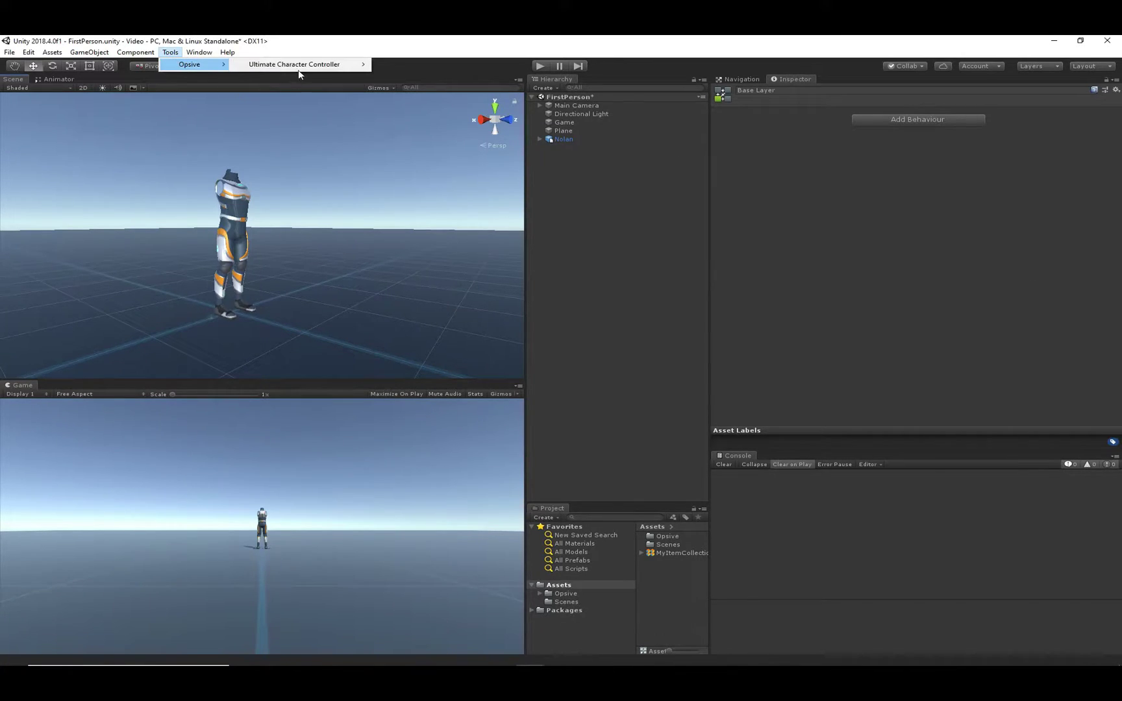
{"action": "mouse_move", "coordinate": [301, 68]}
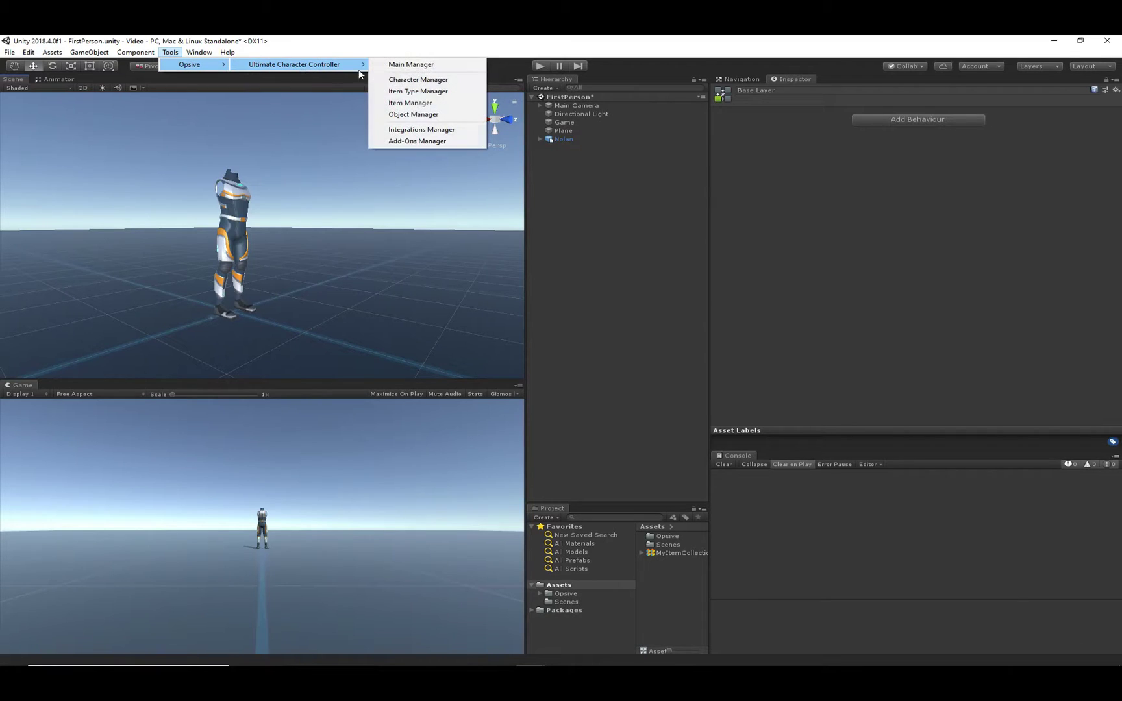
{"action": "left_click", "coordinate": [448, 107]}
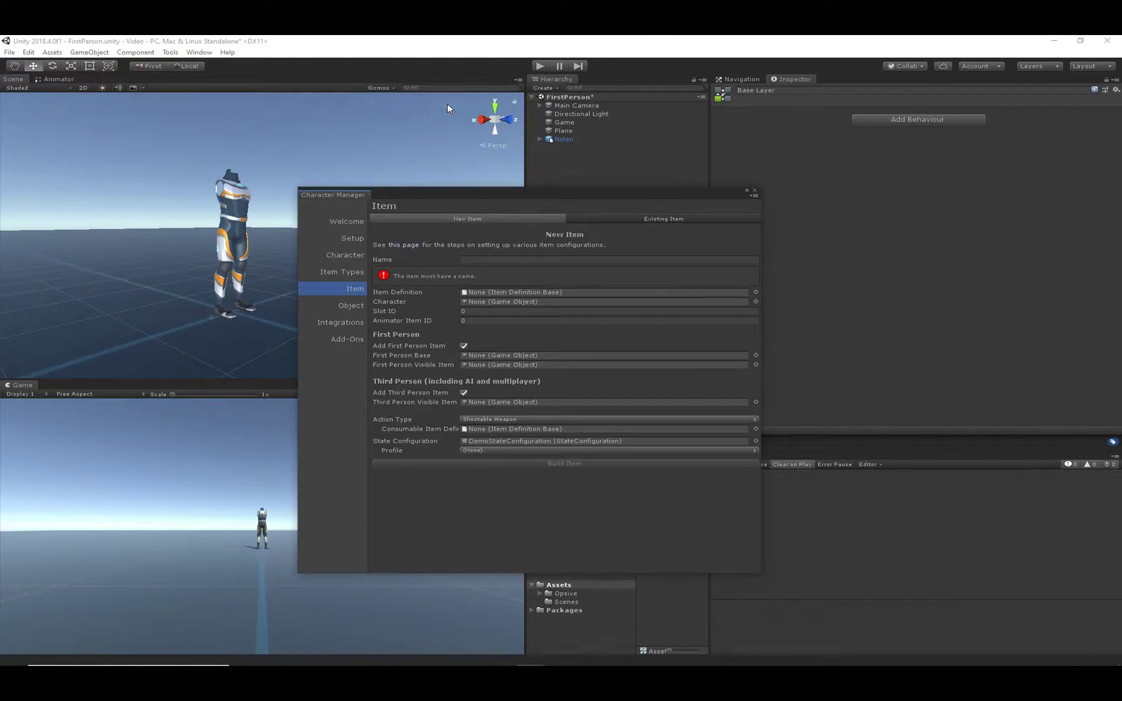
Name the new item MyAssaultRifle and bring up the item definition picker
{"action": "left_click", "coordinate": [511, 261]}
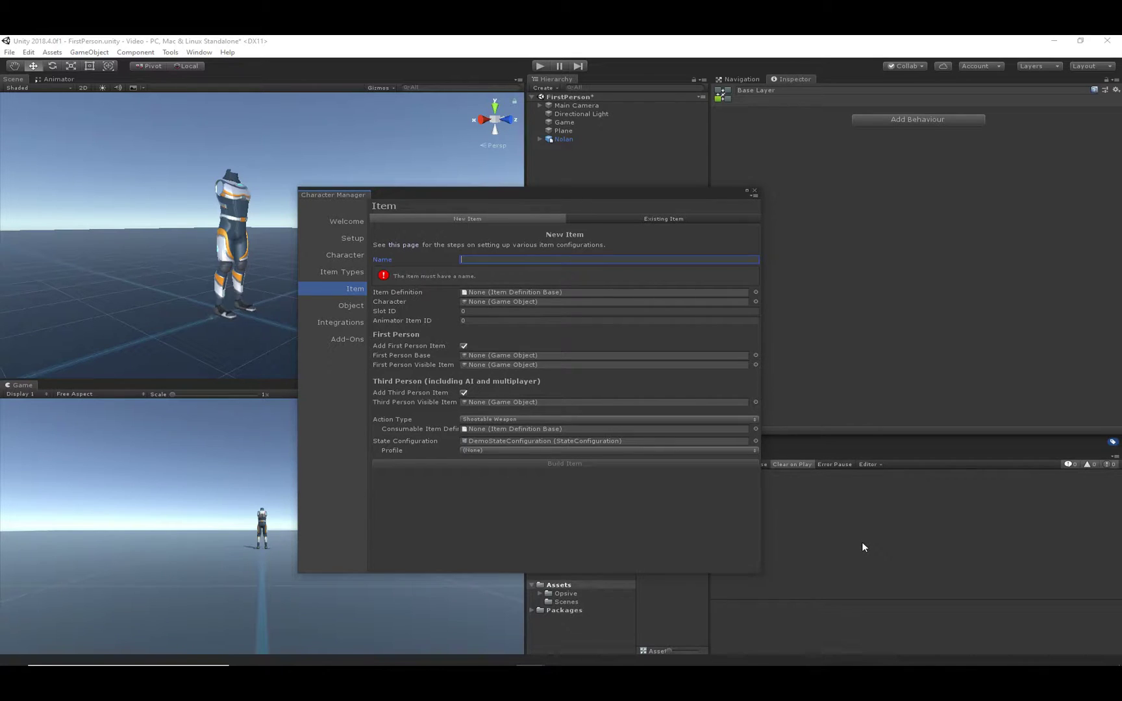
{"action": "type", "text": "MyAssaultRifle"}
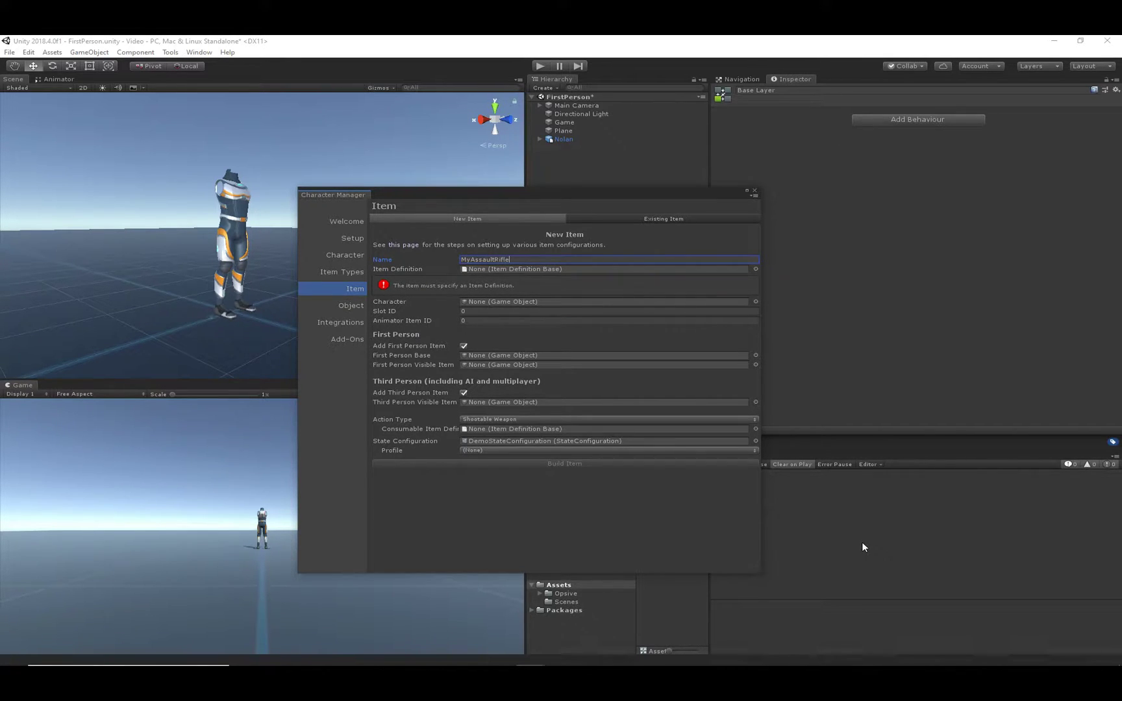
{"action": "left_click", "coordinate": [756, 268]}
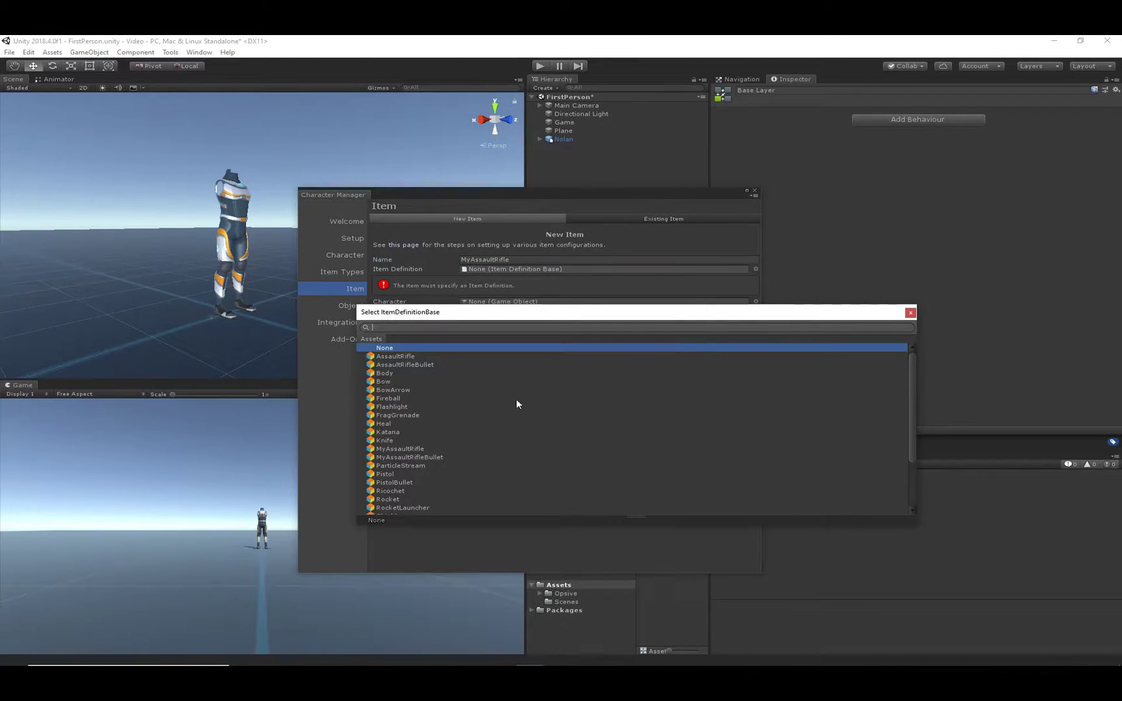
Use MyAssaultRifle as the item definition and assign Nolan as the character
{"action": "double_click", "coordinate": [413, 449]}
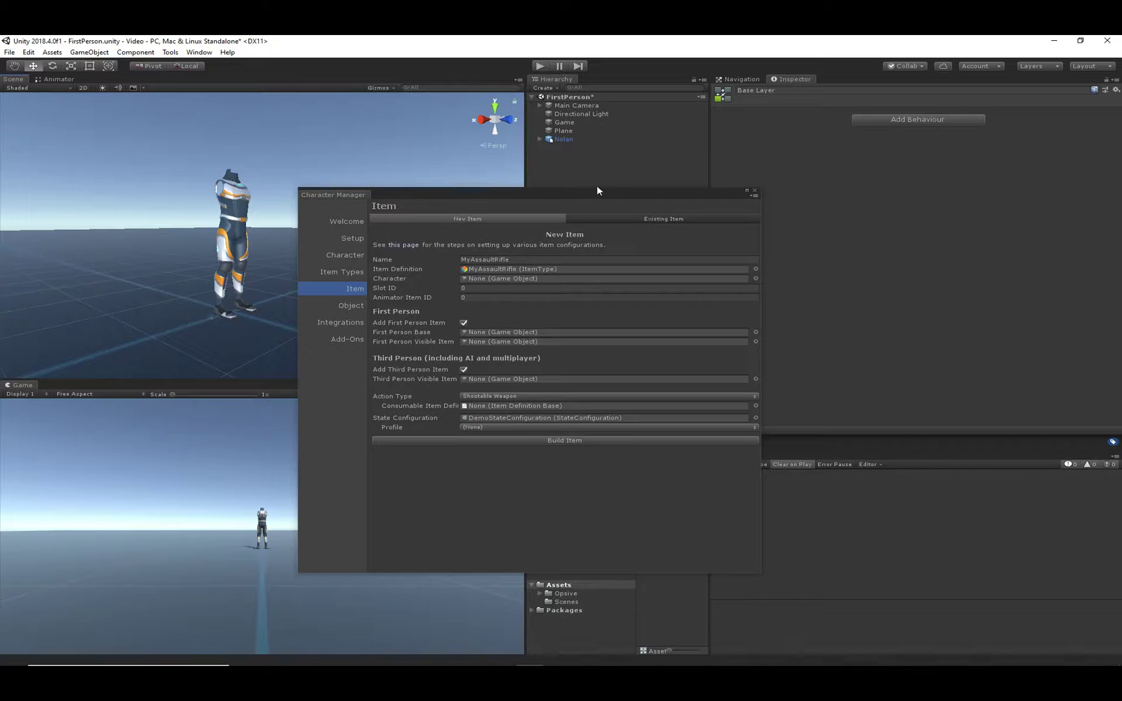
{"action": "left_click_drag", "start_coordinate": [573, 139], "coordinate": [504, 287]}
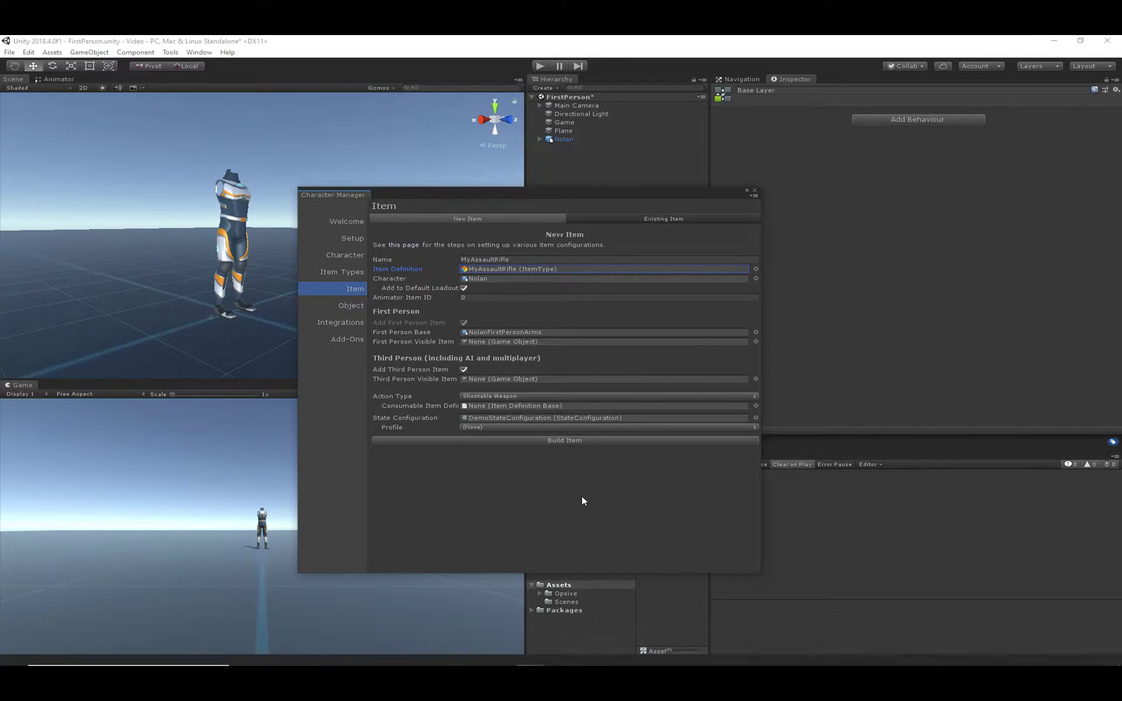
{"action": "left_click", "coordinate": [58, 79]}
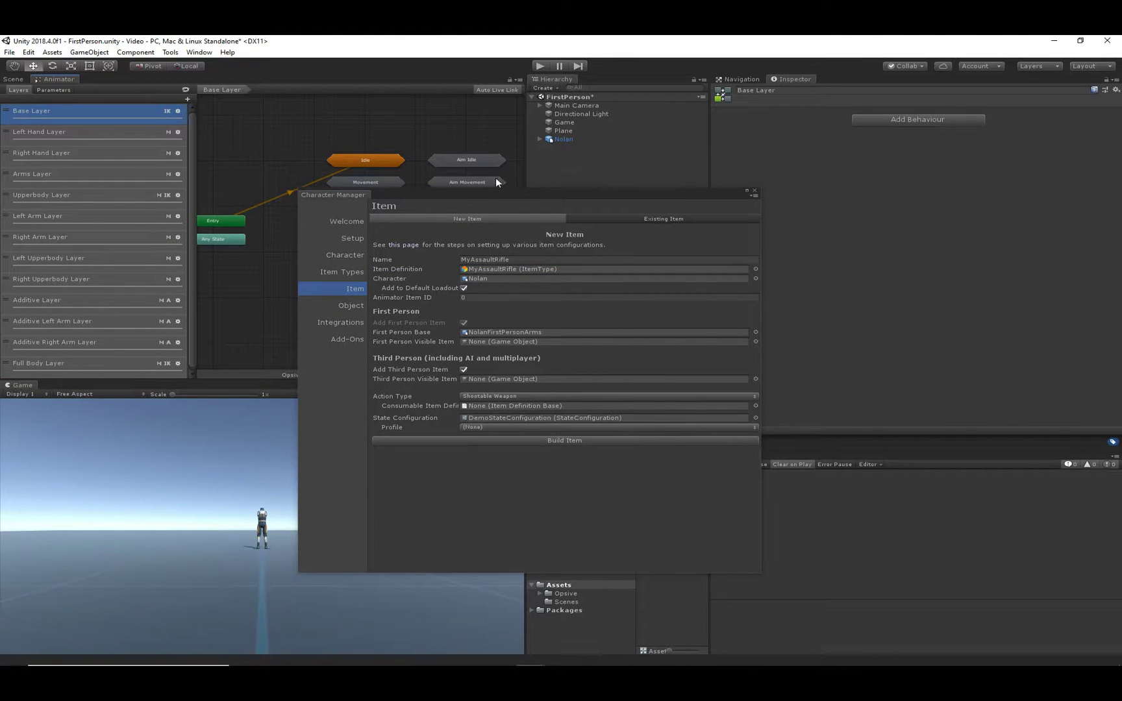
Open the Upperbody Layer's Assault Rifle state machine and inspect the AnyState to Equip From Aim transition
{"action": "left_click_drag", "start_coordinate": [490, 194], "coordinate": [681, 220]}
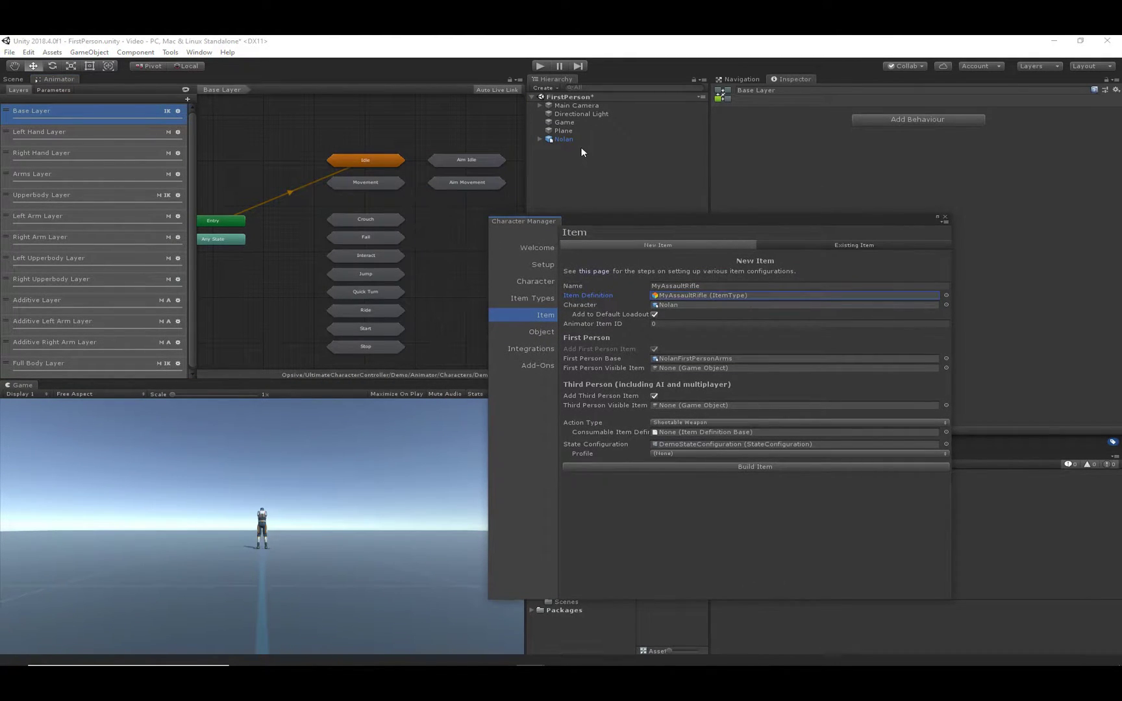
{"action": "scroll", "coordinate": [352, 196], "scroll_direction": "up", "scroll_amount": 1}
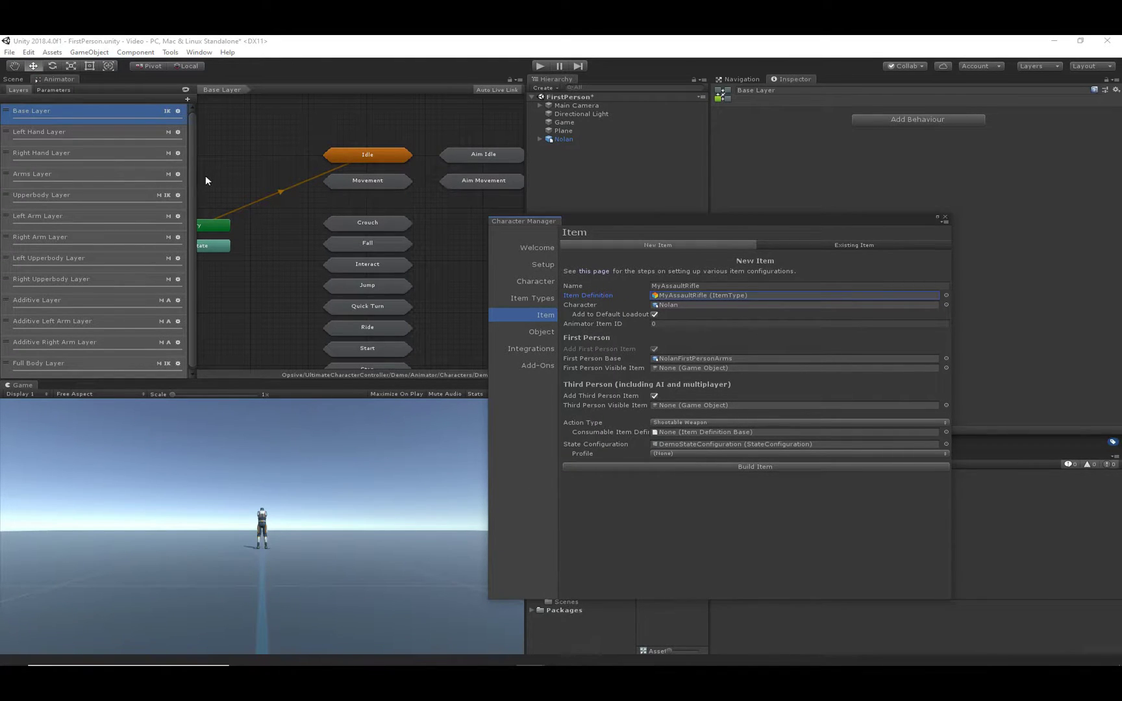
{"action": "left_click", "coordinate": [33, 196]}
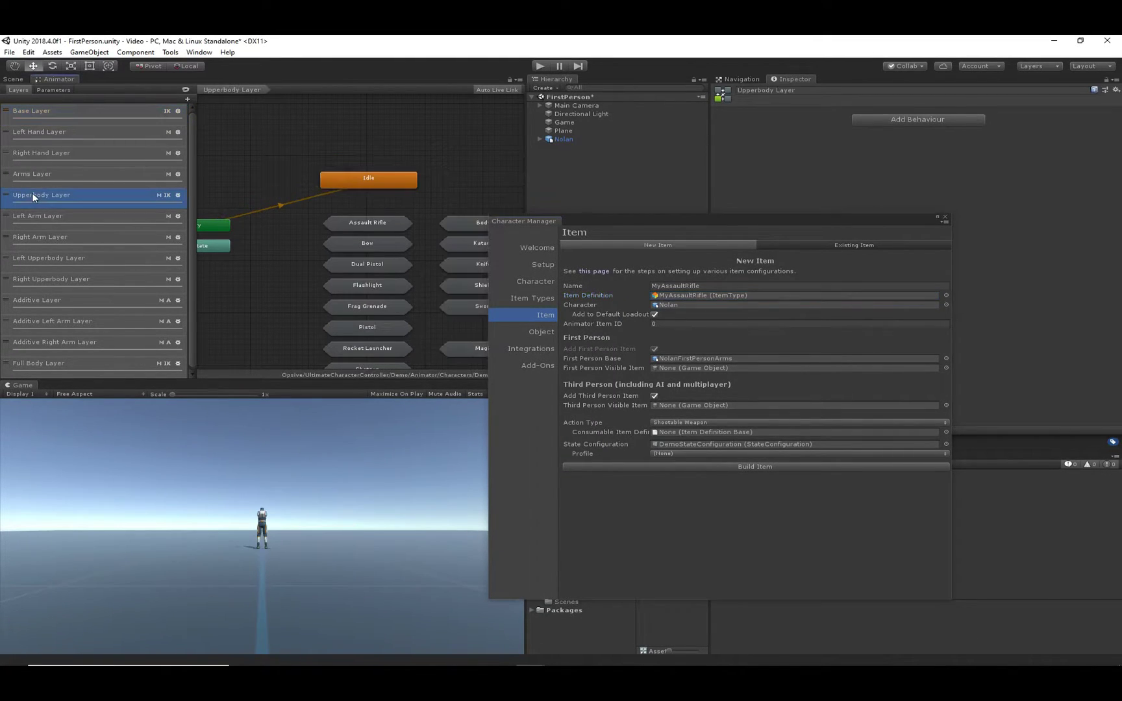
{"action": "middle_click_drag", "start_coordinate": [383, 225], "coordinate": [324, 193]}
{"action": "scroll", "coordinate": [324, 193], "scroll_direction": "down", "scroll_amount": 1}
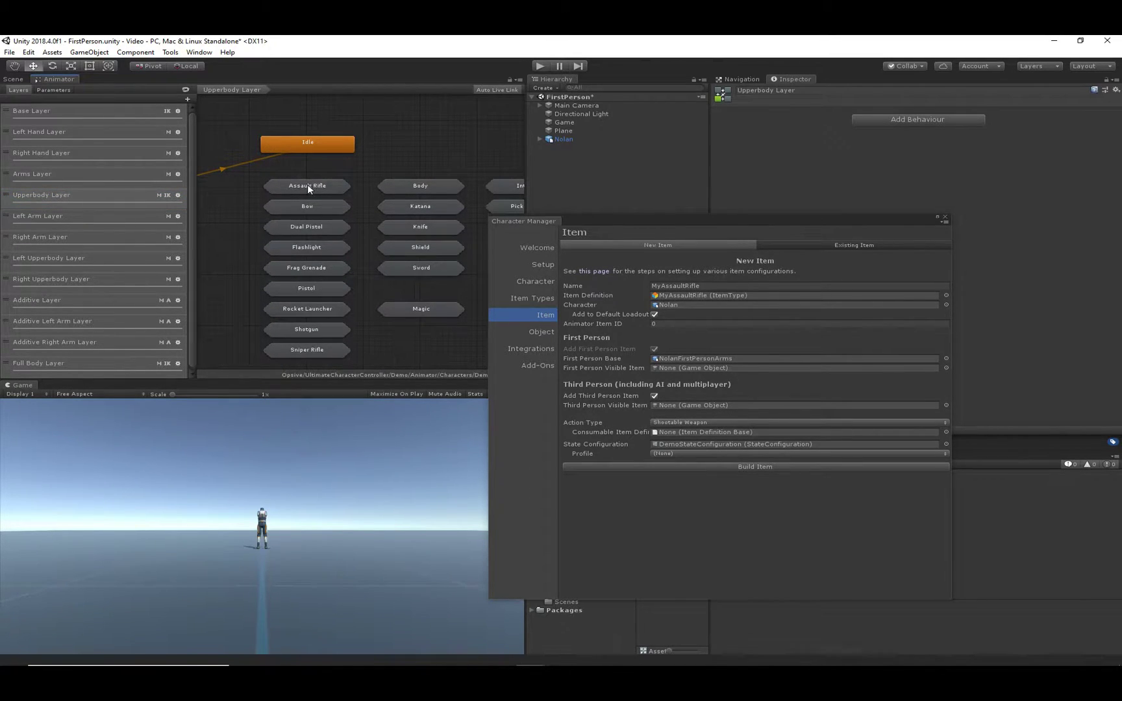
{"action": "double_click", "coordinate": [311, 184]}
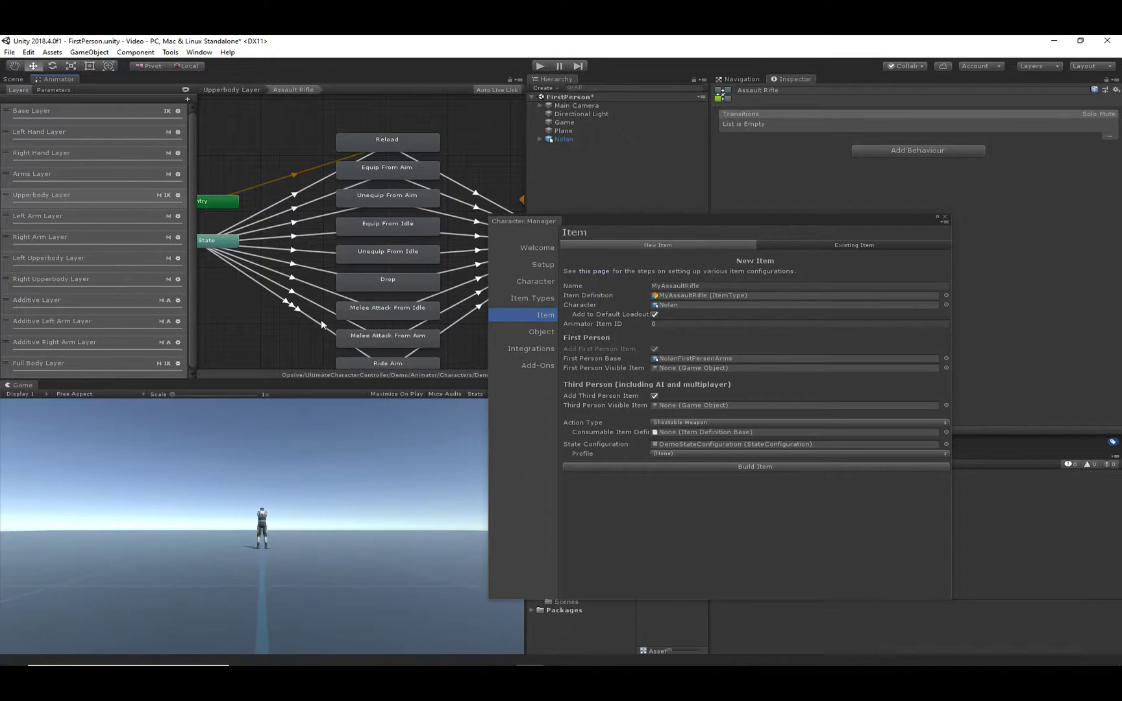
{"action": "left_click", "coordinate": [317, 200]}
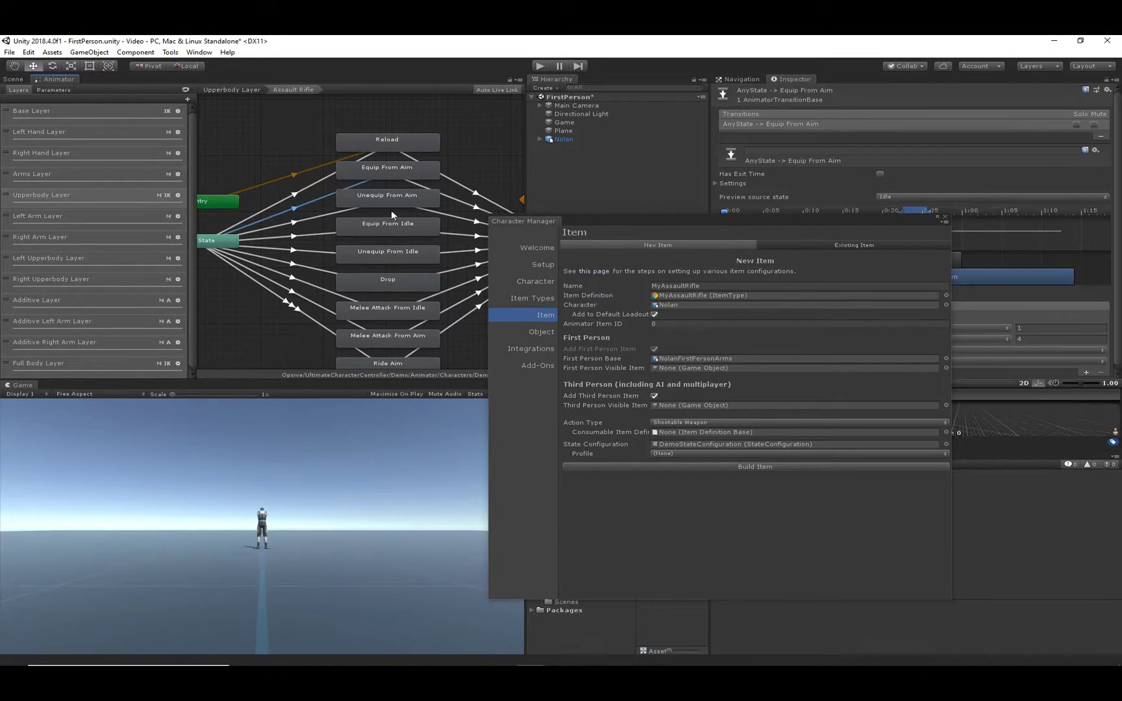
{"action": "left_click_drag", "start_coordinate": [649, 225], "coordinate": [332, 152]}
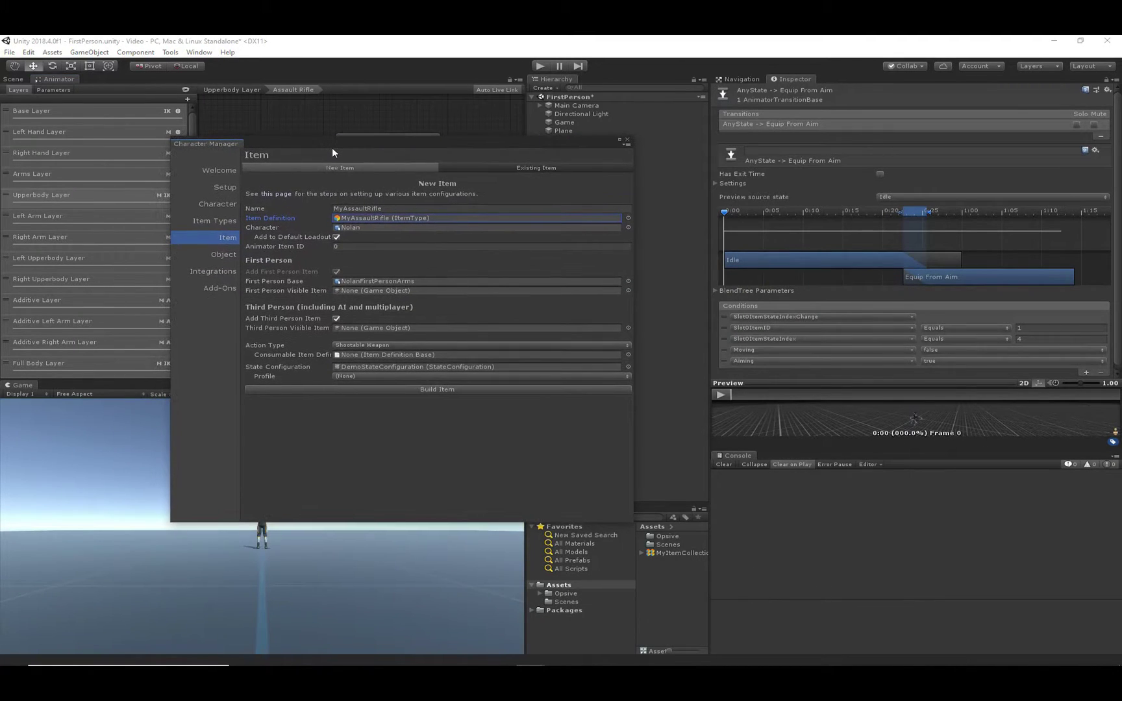
Read the SlotItemID condition value of 1 and enter 1 as MyAssaultRifle's Animator Item ID
{"action": "left_click", "coordinate": [729, 329]}
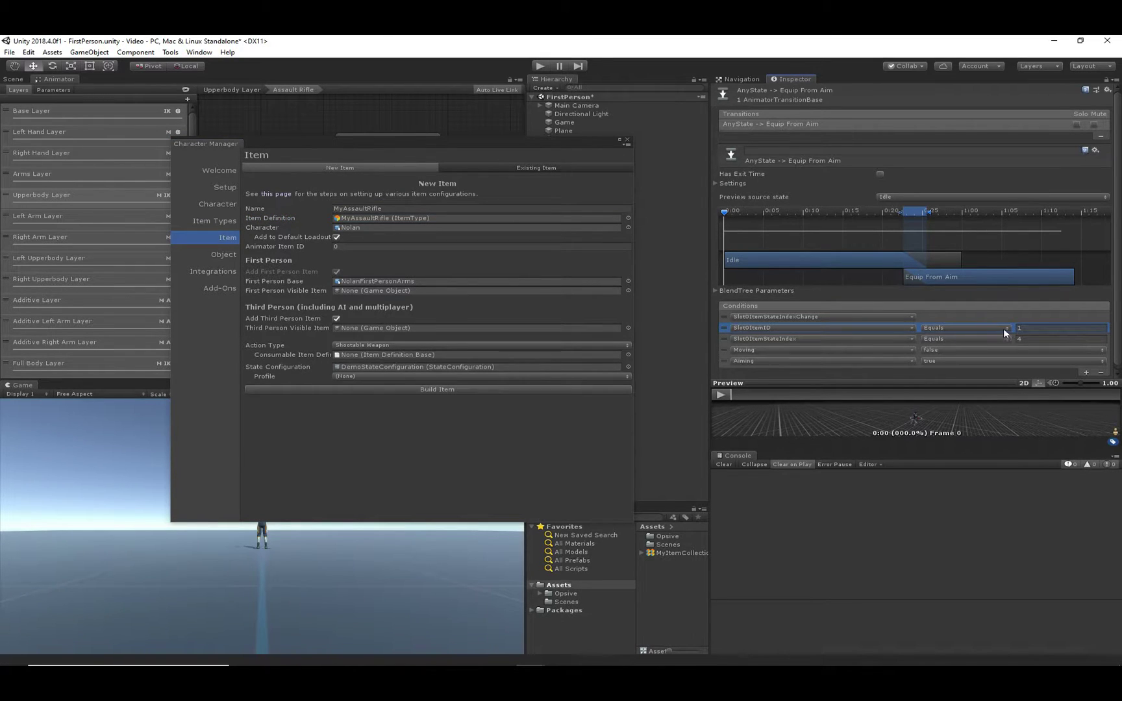
{"action": "left_click", "coordinate": [1034, 328]}
{"action": "left_click", "coordinate": [389, 247]}
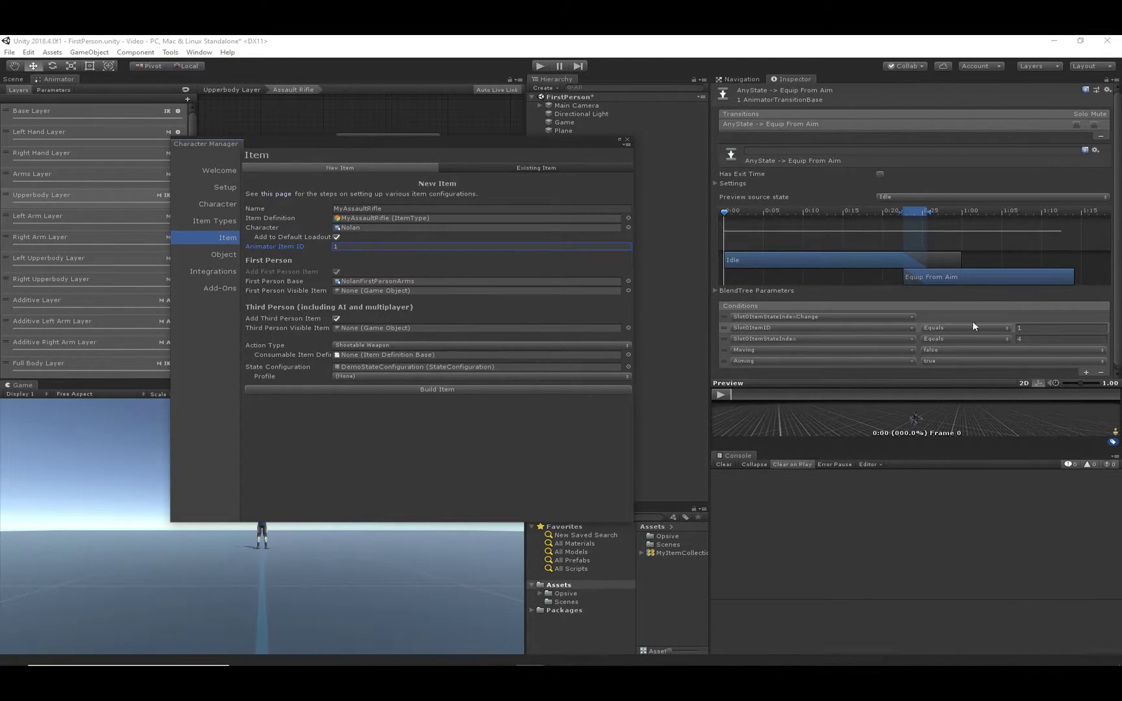
{"action": "left_click", "coordinate": [1039, 328]}
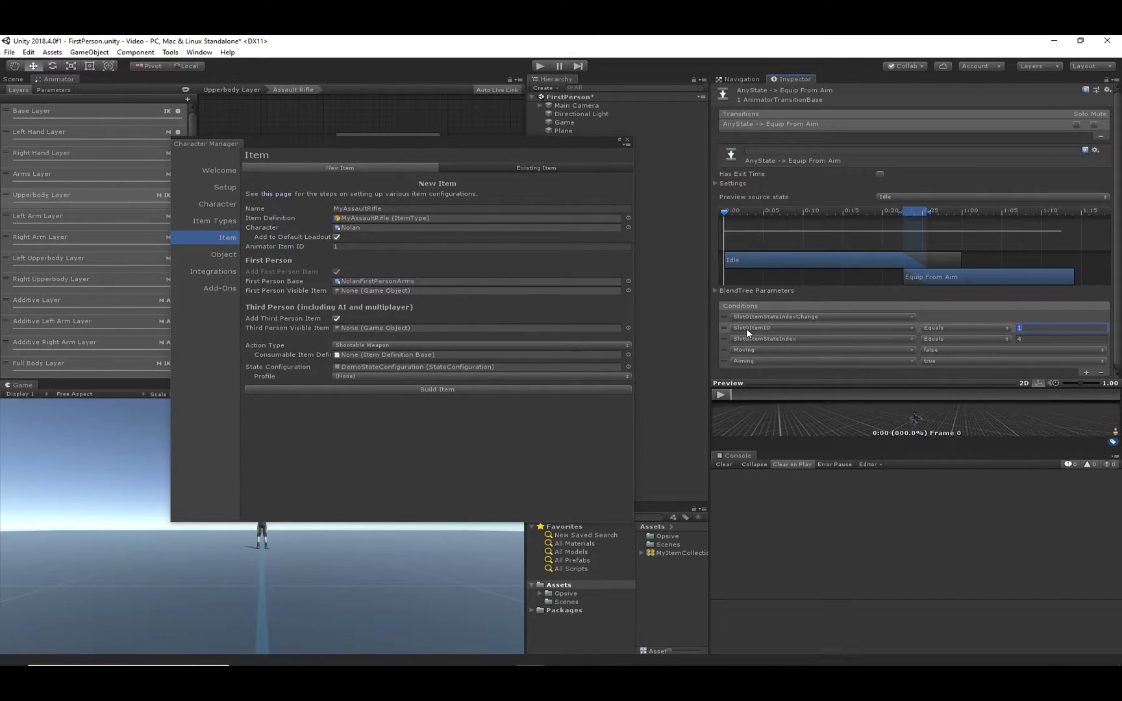
{"action": "left_click", "coordinate": [1054, 329]}
{"action": "left_click", "coordinate": [270, 260]}
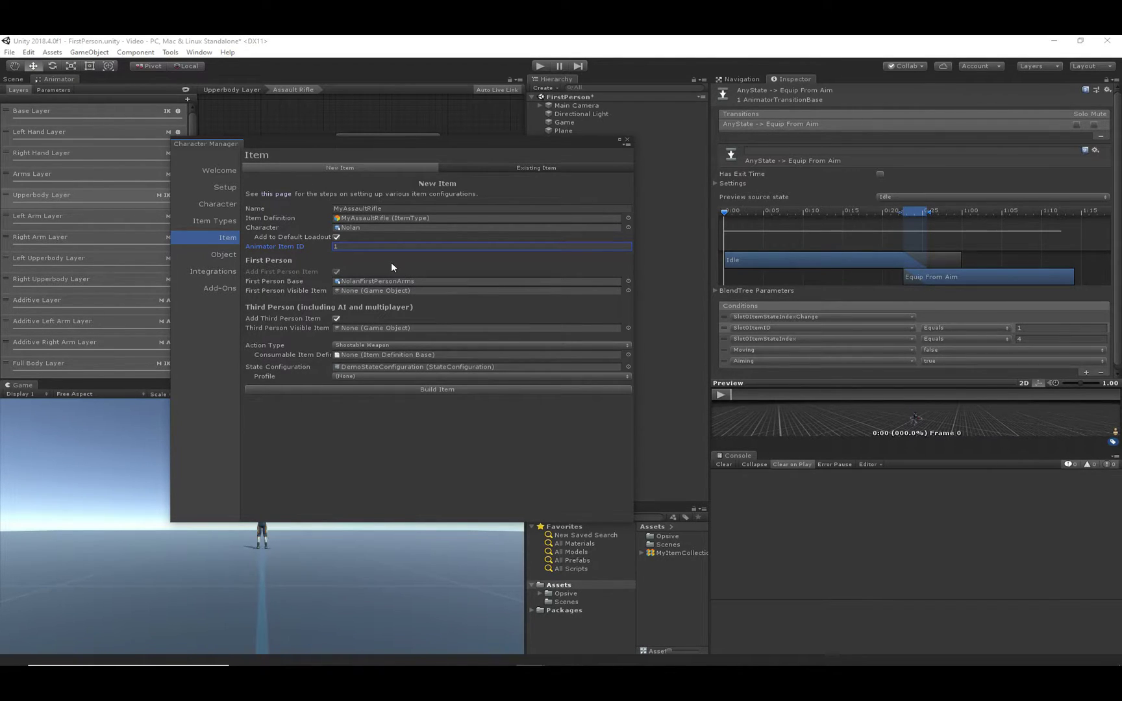
{"action": "left_click", "coordinate": [16, 80]}
Zoom in on Nolan and orbit below the ground to view his first-person arms
{"action": "left_click_drag", "start_coordinate": [321, 147], "coordinate": [711, 215]}
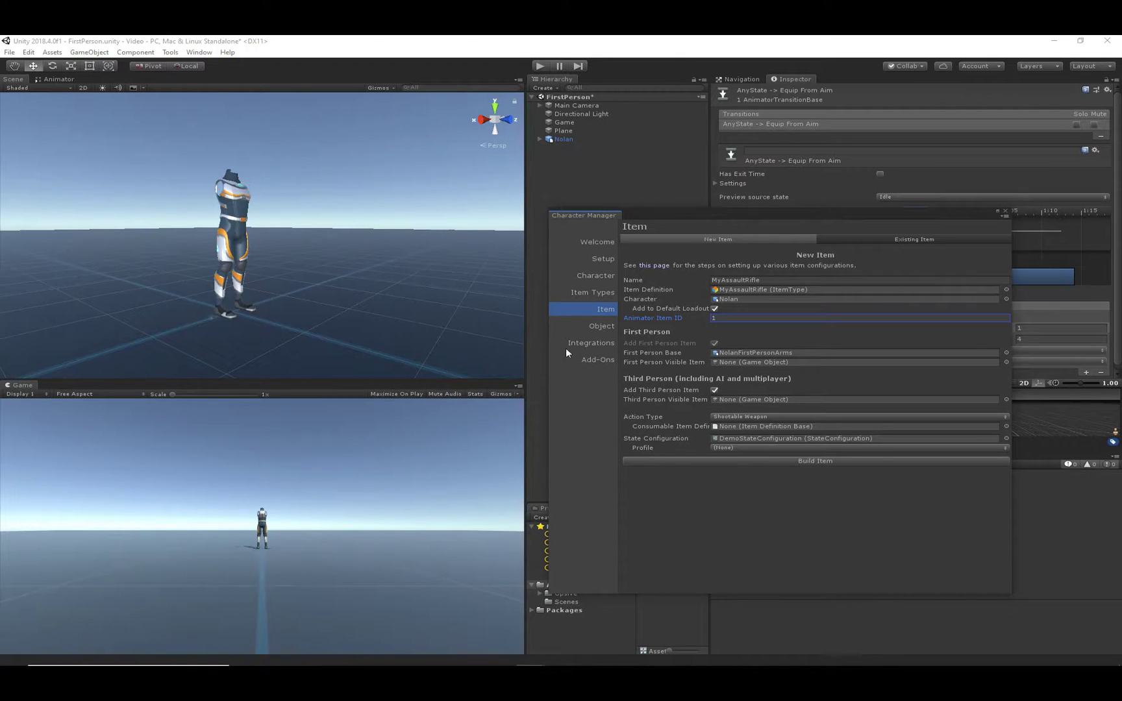
{"action": "scroll", "coordinate": [308, 295], "scroll_direction": "up", "scroll_amount": 5}
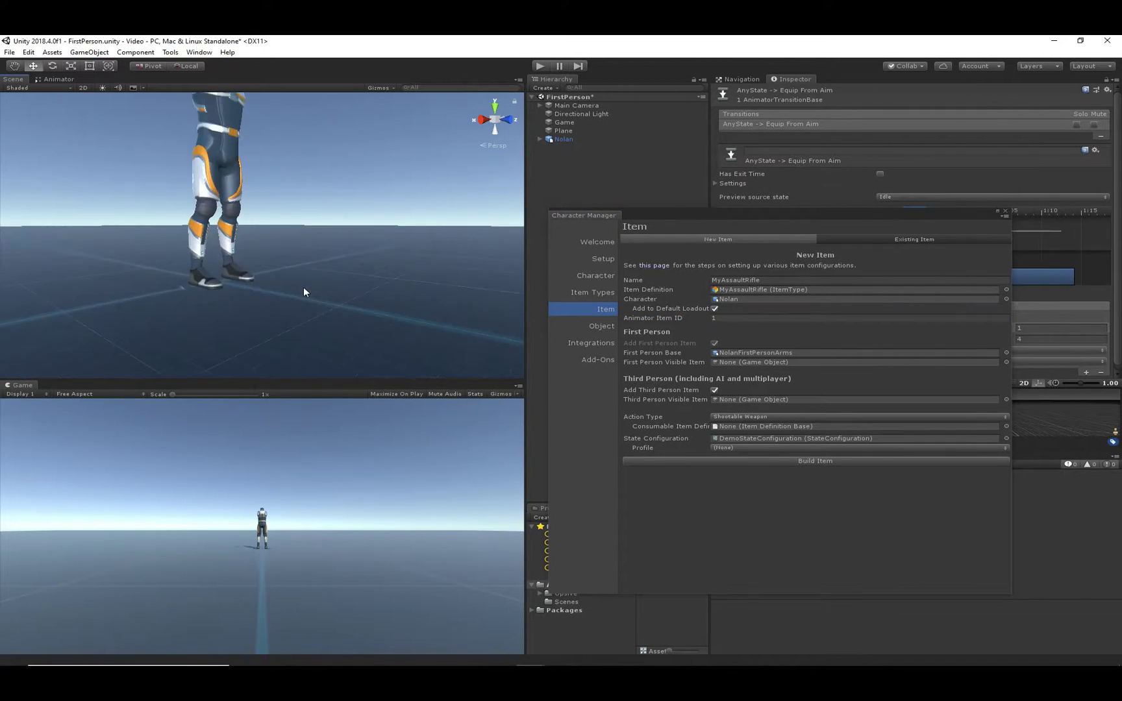
{"action": "middle_click_drag", "start_coordinate": [310, 302], "coordinate": [326, 253]}
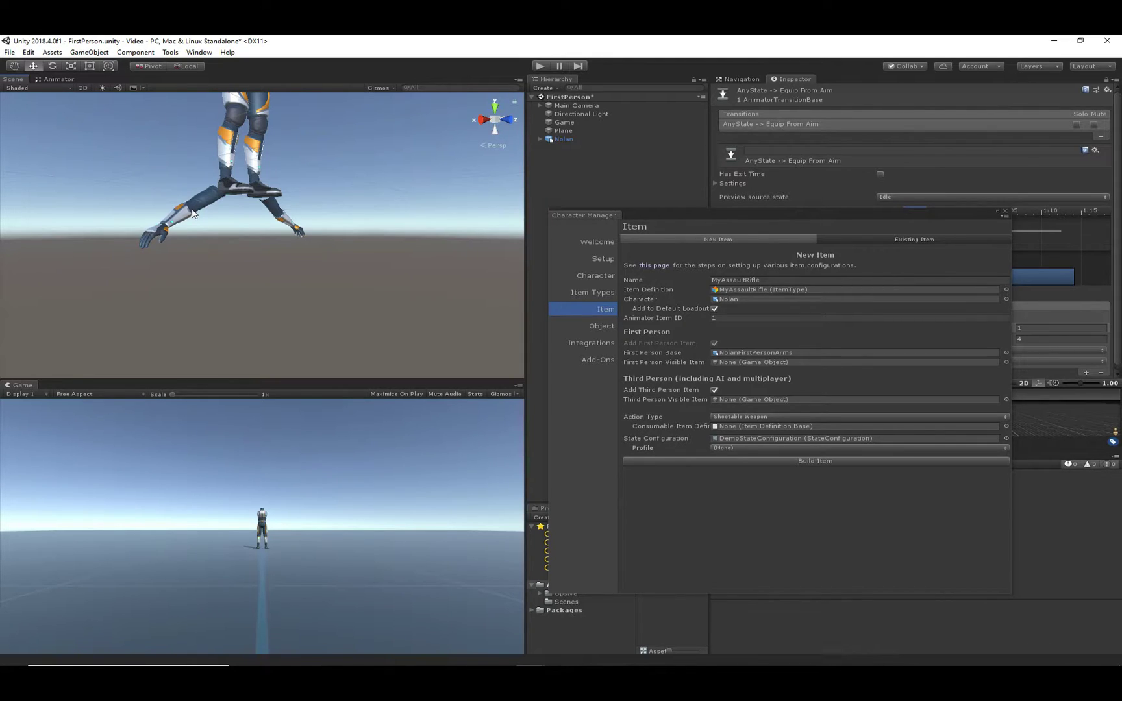
Review the First Person Base arms and empty First Person Visible Item, then move the Character Manager left
{"action": "left_click", "coordinate": [646, 356]}
{"action": "left_click", "coordinate": [679, 364]}
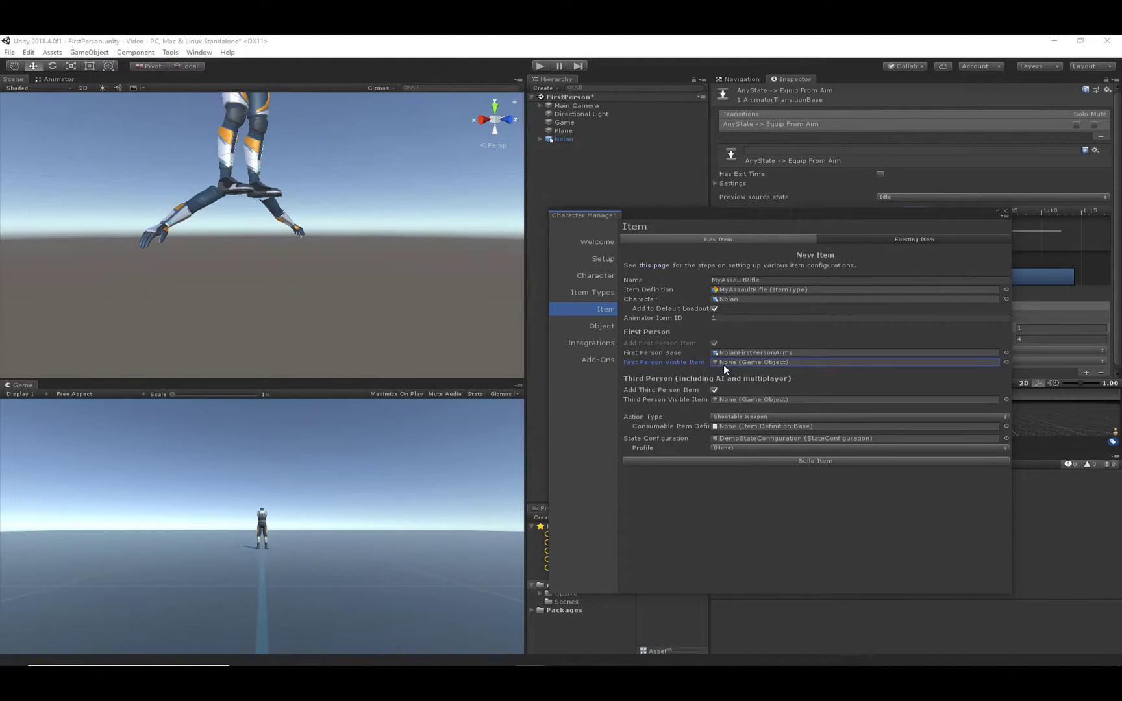
{"action": "left_click", "coordinate": [694, 351]}
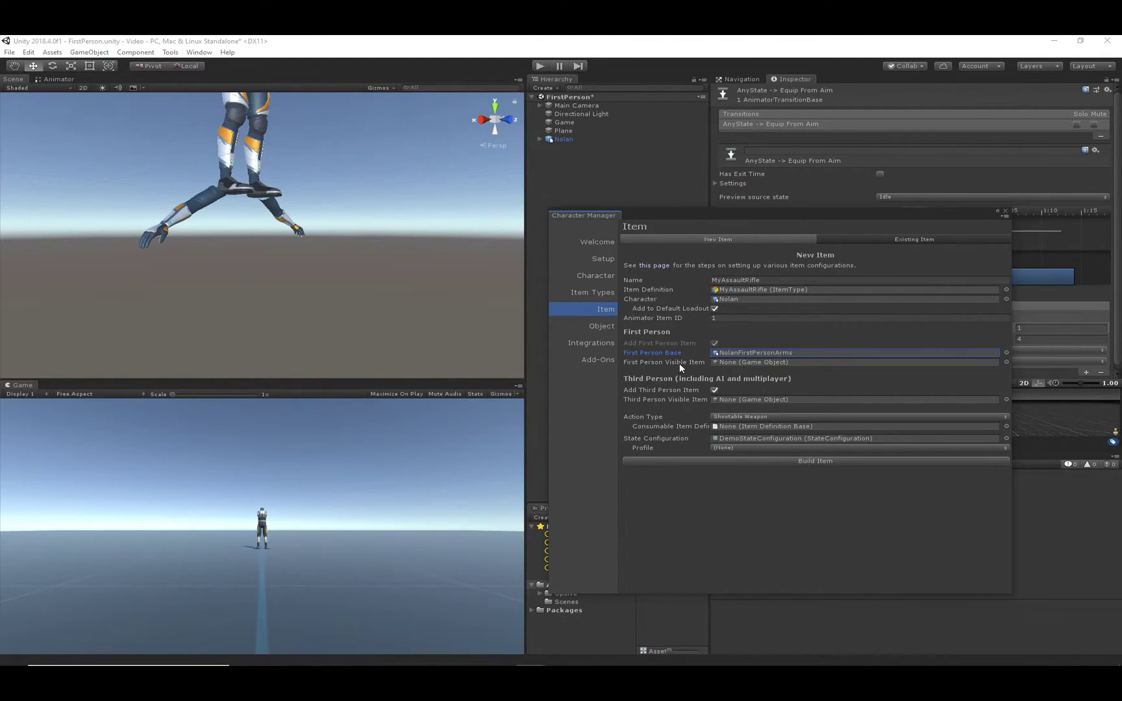
{"action": "left_click", "coordinate": [754, 362]}
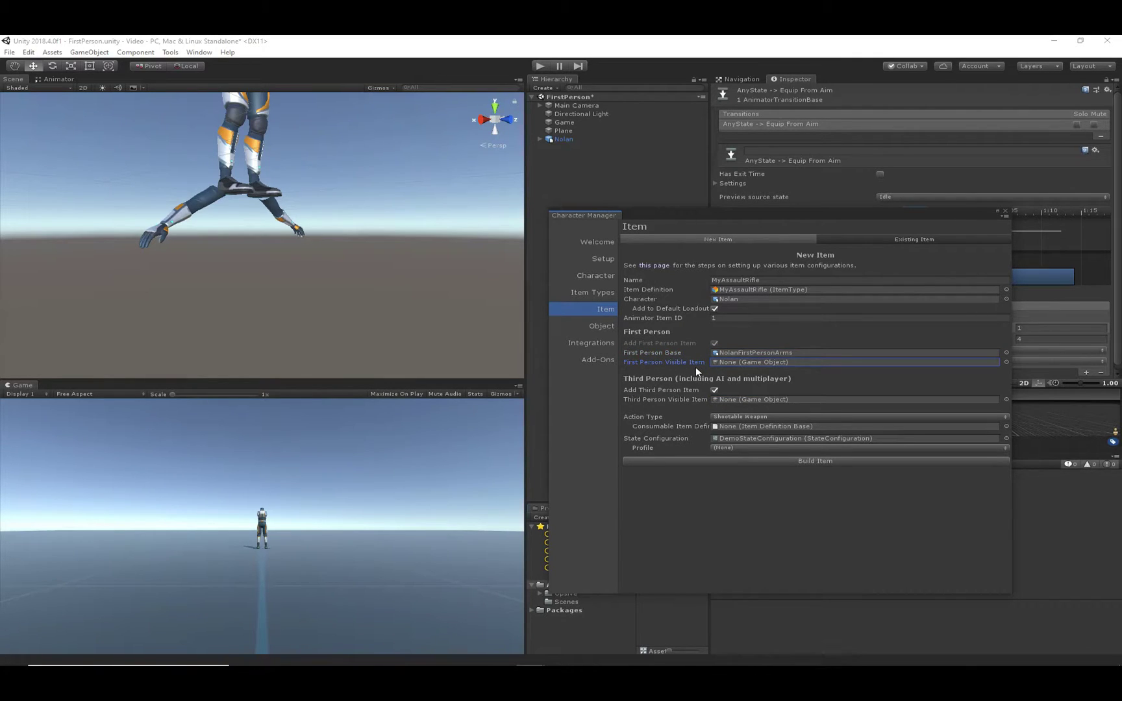
{"action": "left_click_drag", "start_coordinate": [720, 218], "coordinate": [204, 218]}
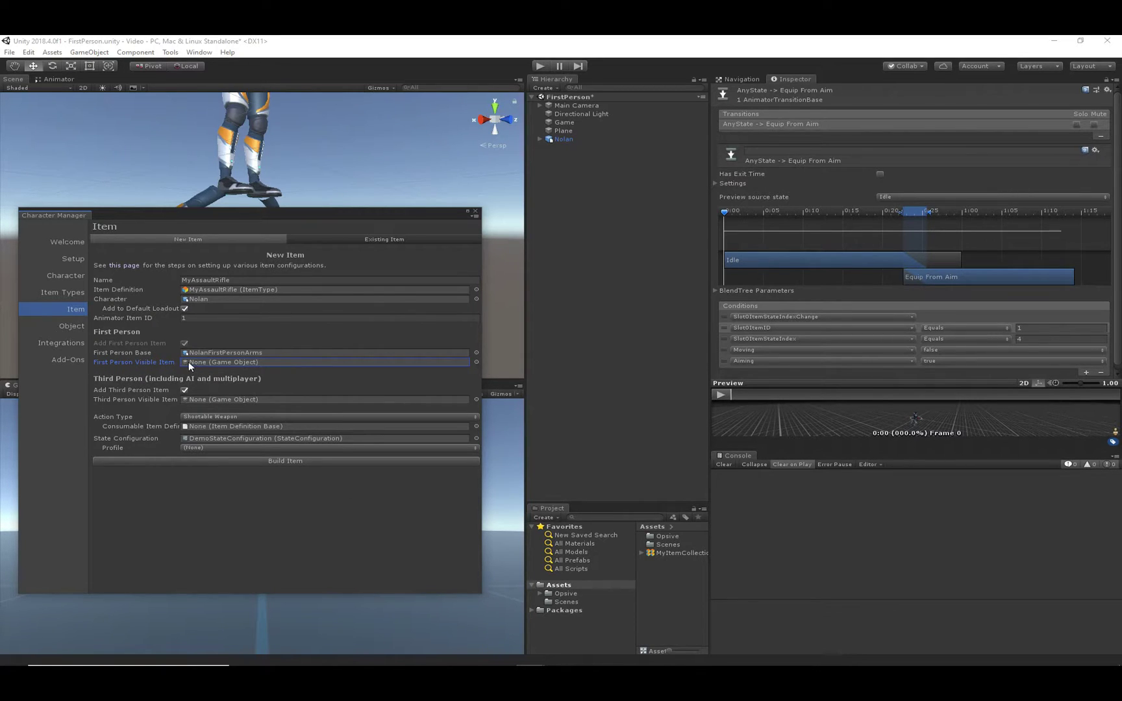
Search the Project for 'assault' and drag the AssaultRifle model into the FirstPerson scene
{"action": "left_click", "coordinate": [585, 517]}
{"action": "type", "text": "assau"}
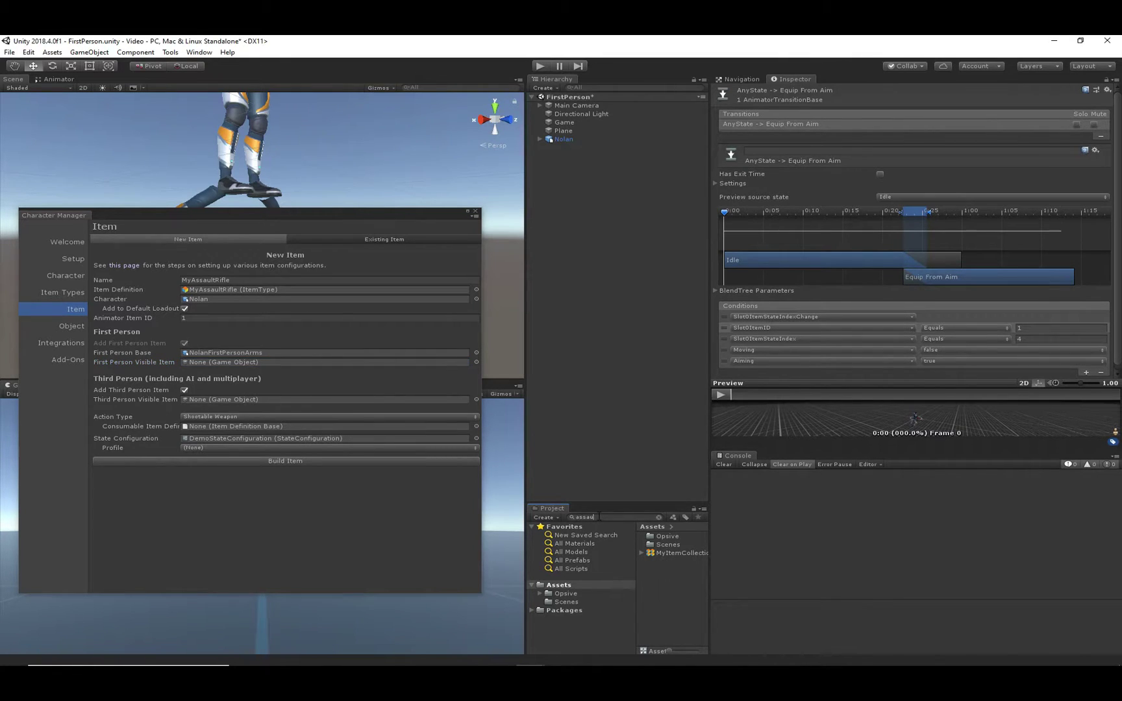
{"action": "type", "text": "lt"}
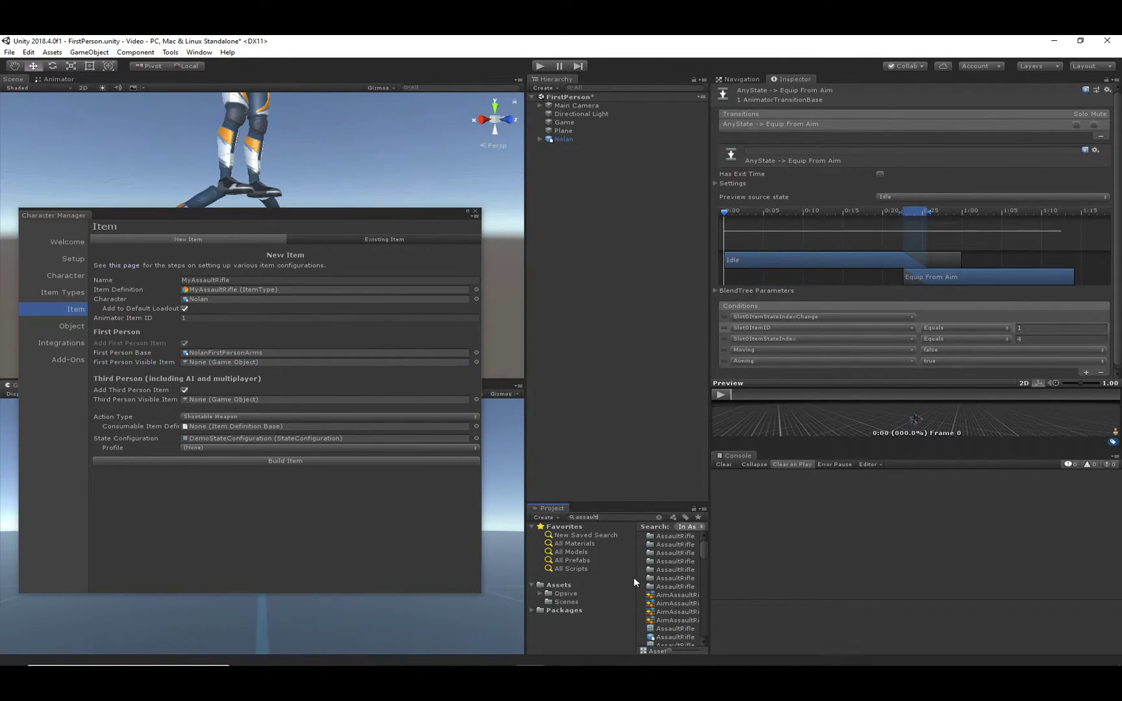
{"action": "scroll", "coordinate": [676, 601], "scroll_direction": "down", "scroll_amount": 2}
{"action": "left_click_drag", "start_coordinate": [664, 605], "coordinate": [622, 336]}
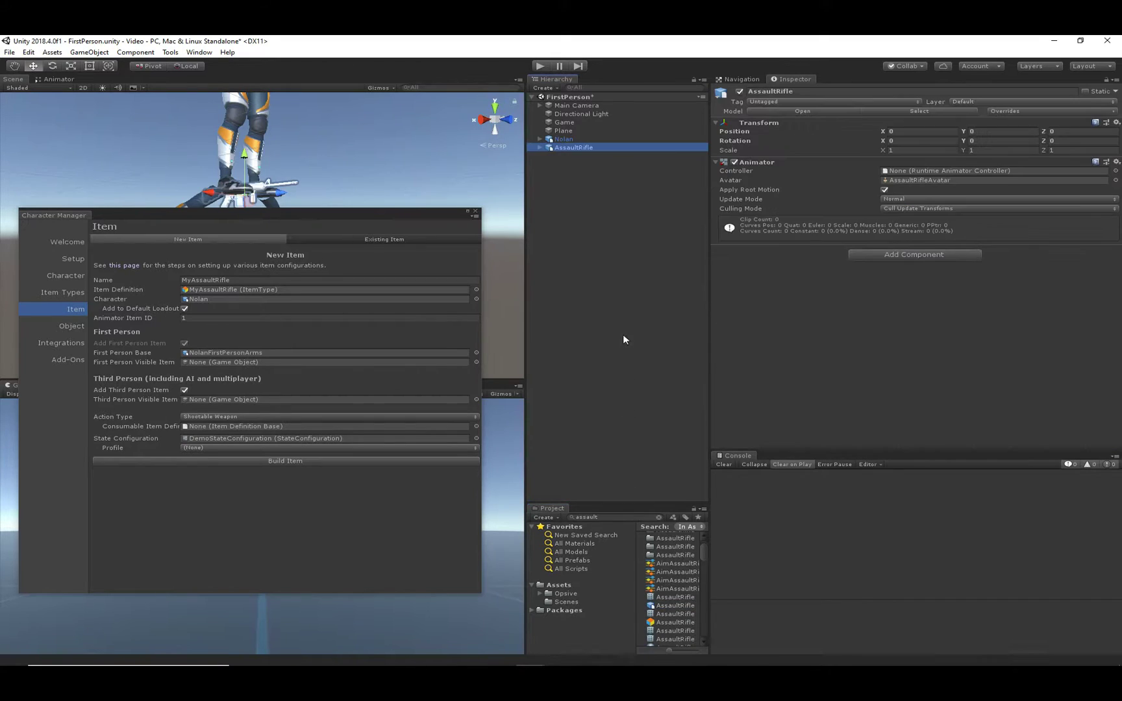
{"action": "left_click_drag", "start_coordinate": [257, 212], "coordinate": [290, 255]}
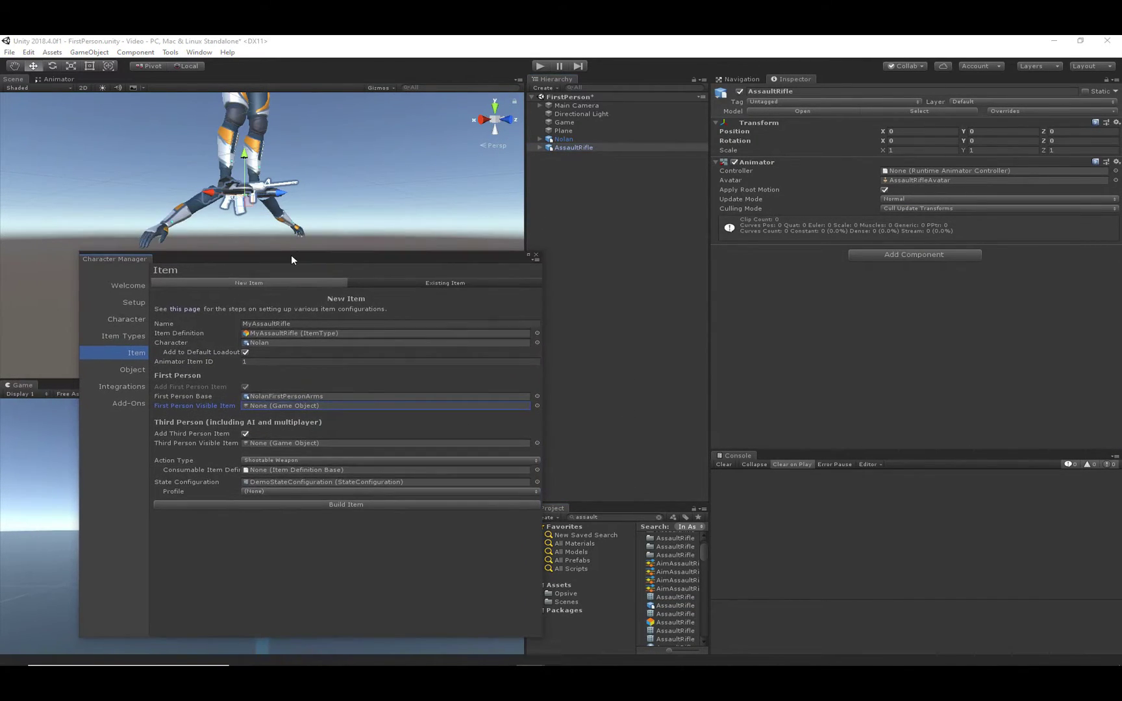
Assign AssaultRifle as the First Person Visible Item and expand NolanFirstPersonArms' rig down to ORG-hand.R
{"action": "left_click_drag", "start_coordinate": [571, 148], "coordinate": [268, 413]}
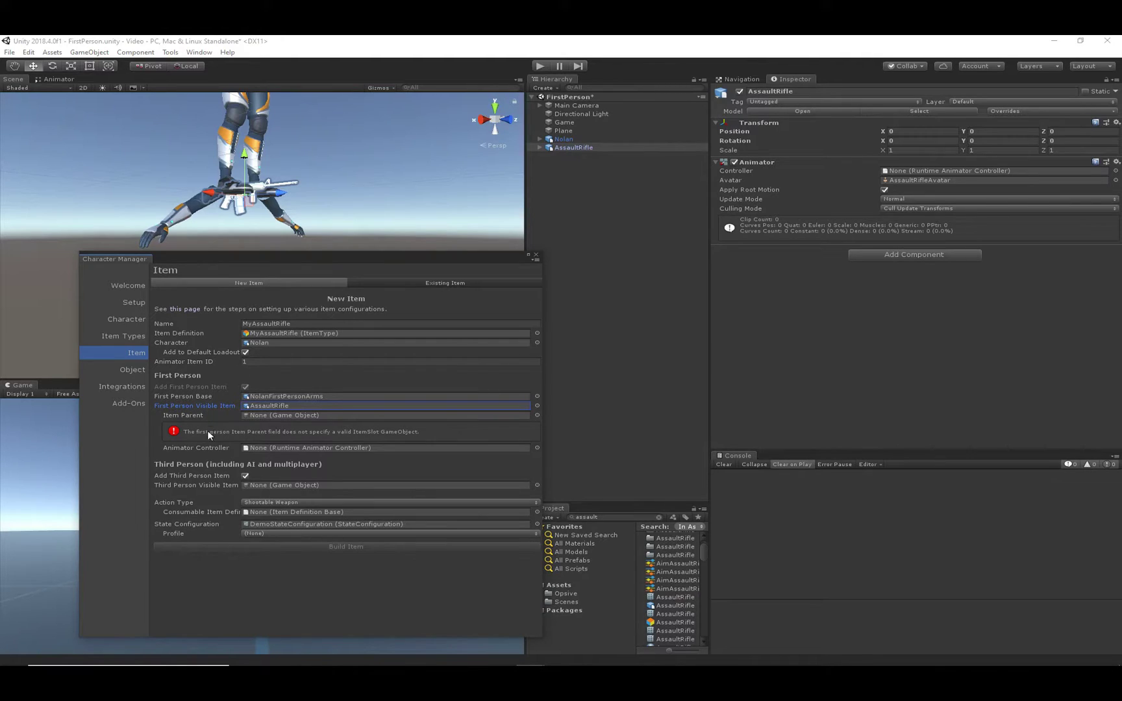
{"action": "left_click", "coordinate": [194, 413]}
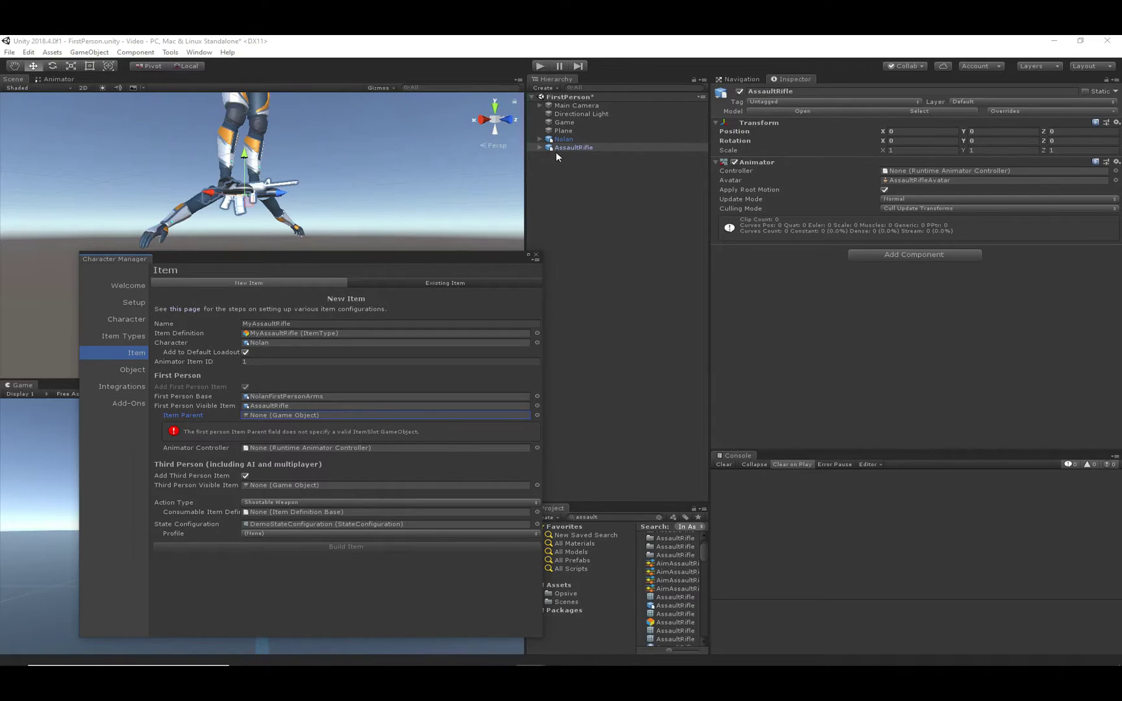
{"action": "left_click", "coordinate": [539, 139]}
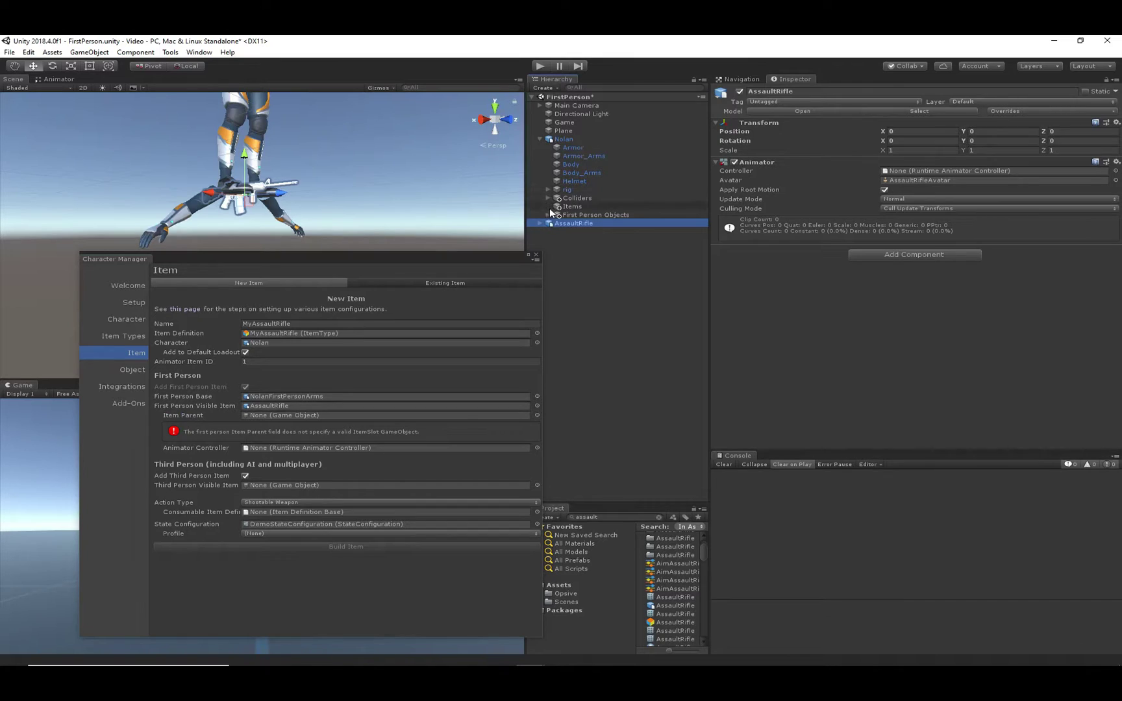
{"action": "left_click", "coordinate": [548, 215]}
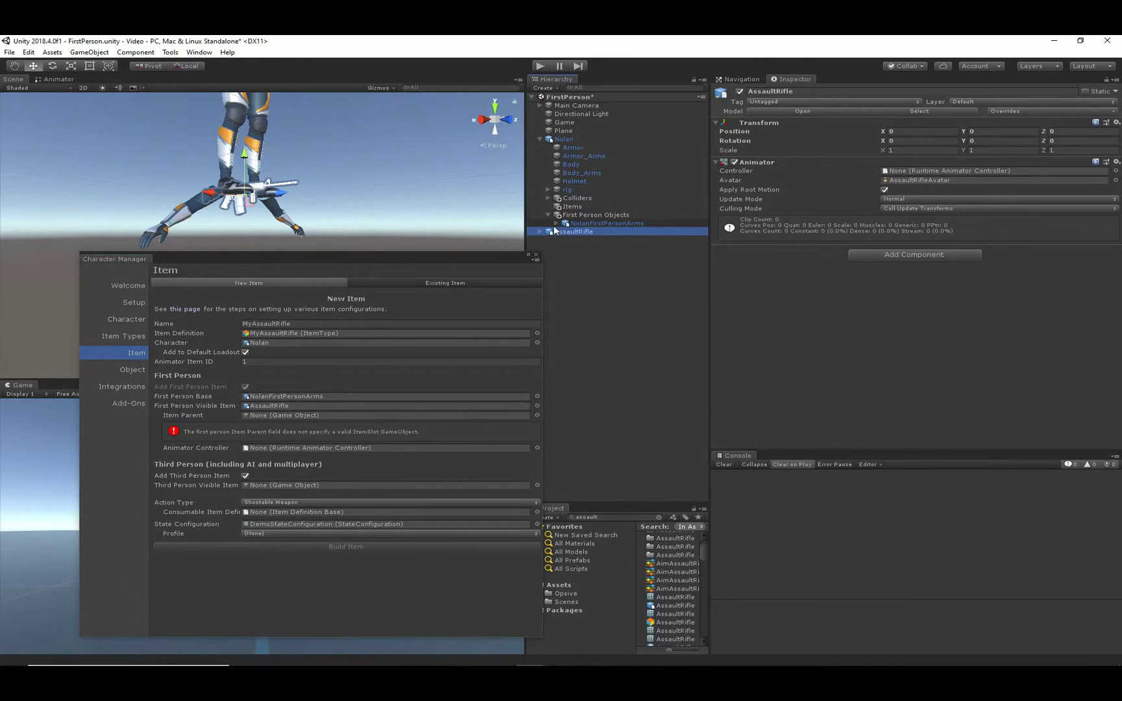
{"action": "left_click", "coordinate": [556, 223]}
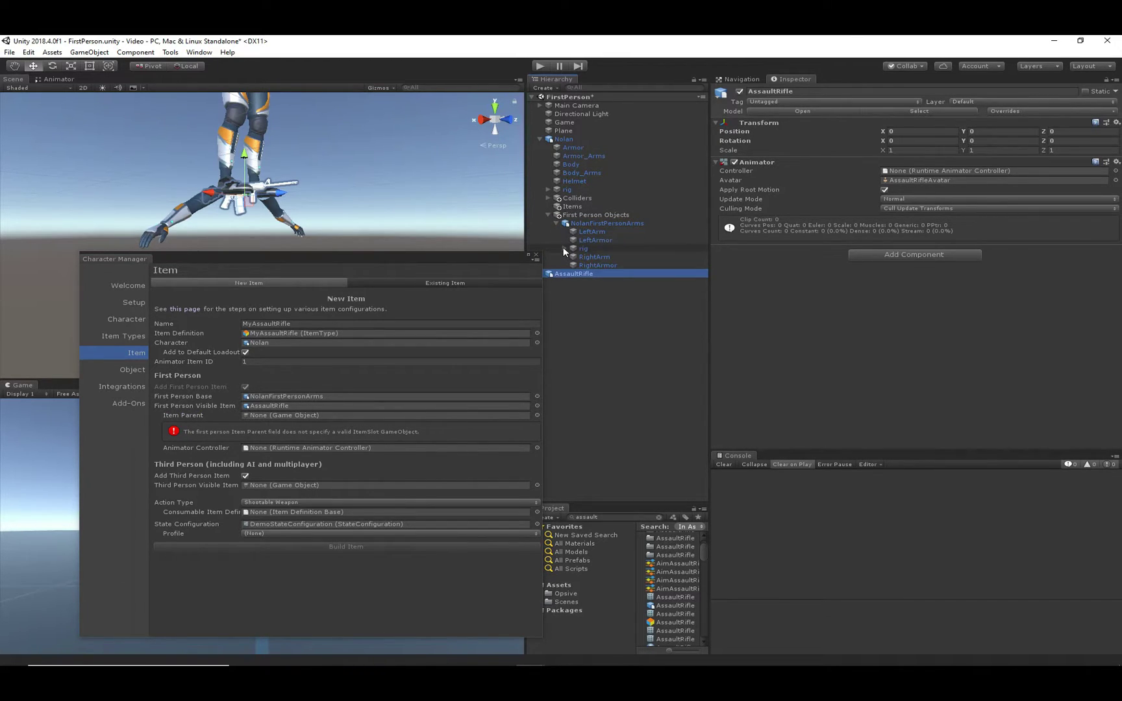
{"action": "left_click", "coordinate": [564, 248]}
{"action": "left_click", "coordinate": [572, 265]}
{"action": "left_click", "coordinate": [581, 273]}
{"action": "left_click", "coordinate": [589, 281]}
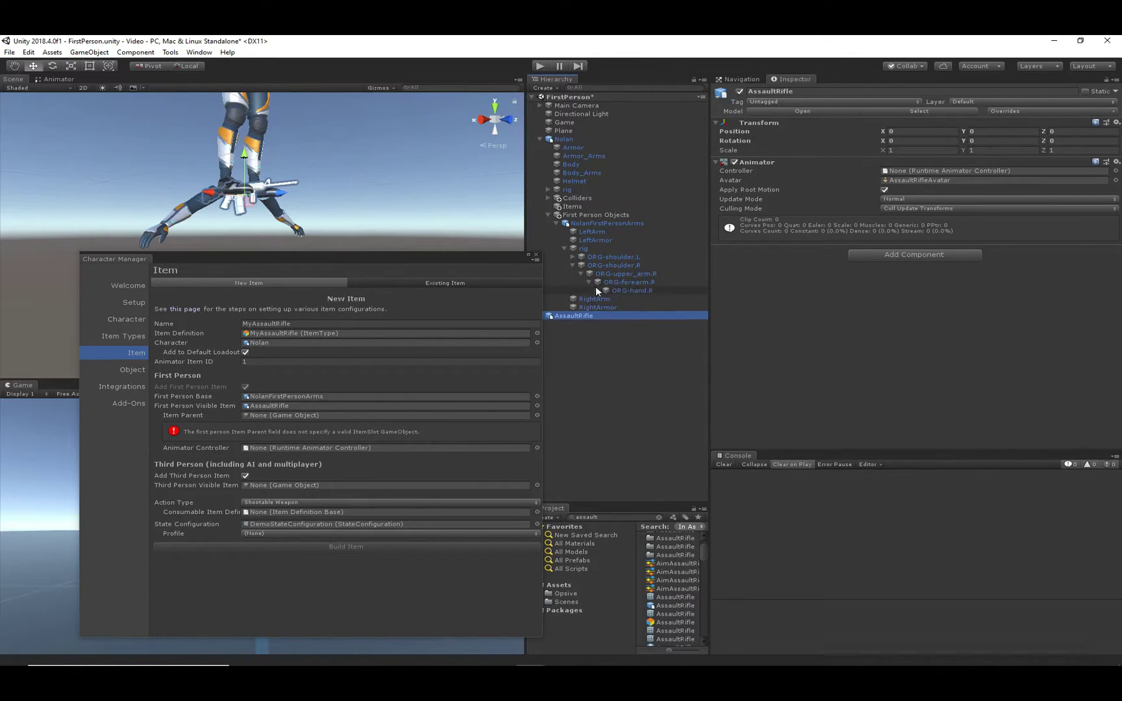
{"action": "left_click", "coordinate": [600, 290]}
{"action": "left_click", "coordinate": [597, 290]}
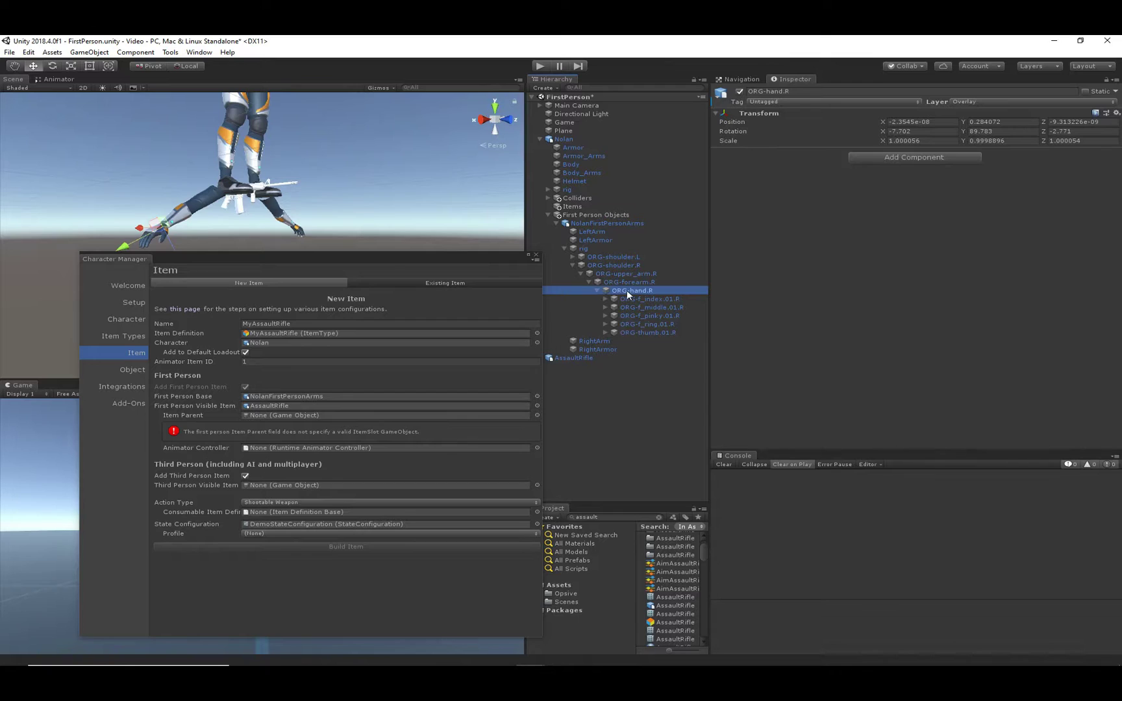
Set ORG-hand.R as the Item Parent and add an Items slot under it, keeping slot ID 0
{"action": "left_click_drag", "start_coordinate": [629, 295], "coordinate": [263, 418]}
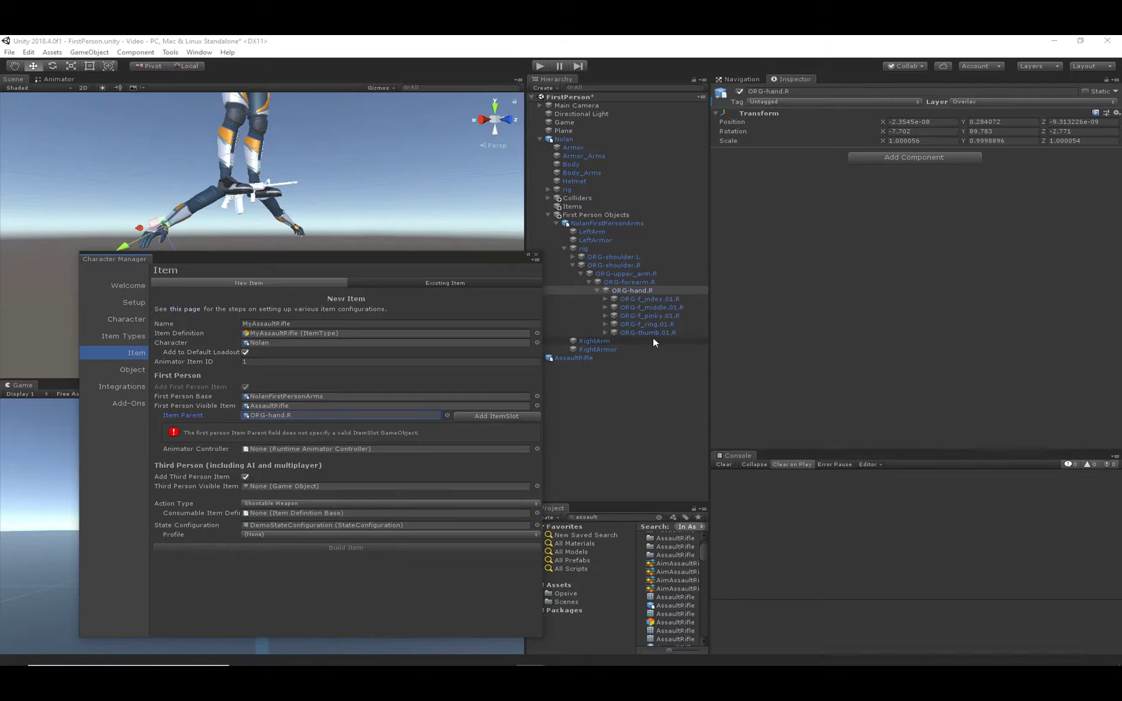
{"action": "left_click", "coordinate": [475, 416]}
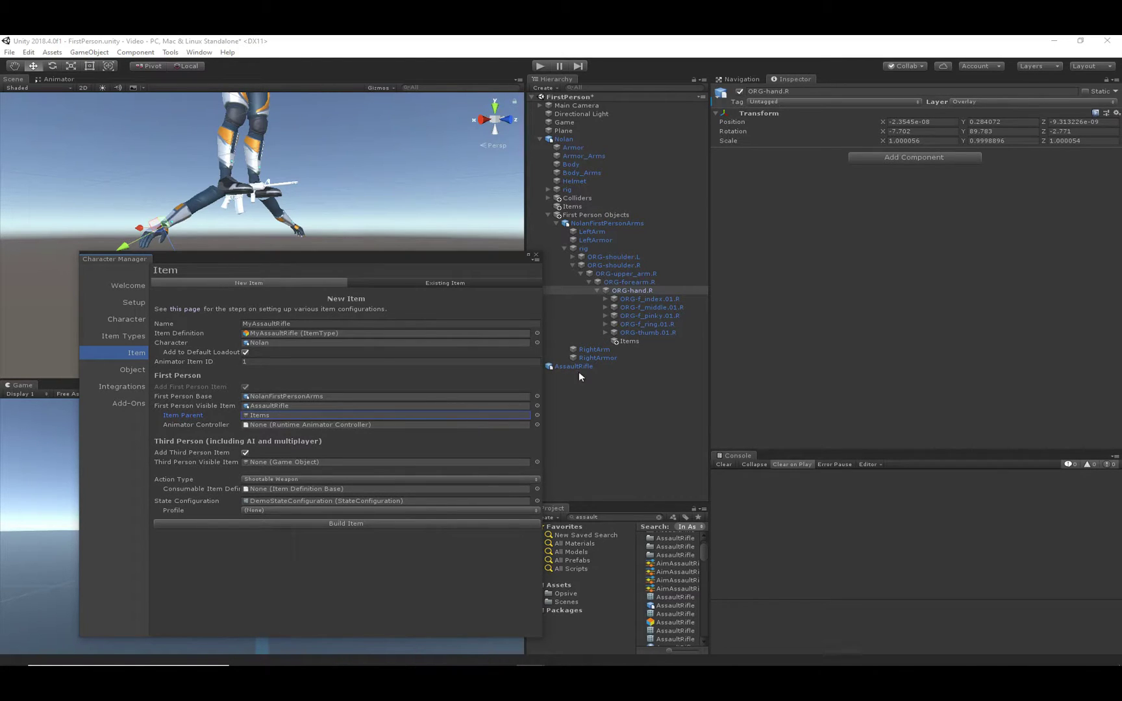
{"action": "left_click", "coordinate": [664, 342]}
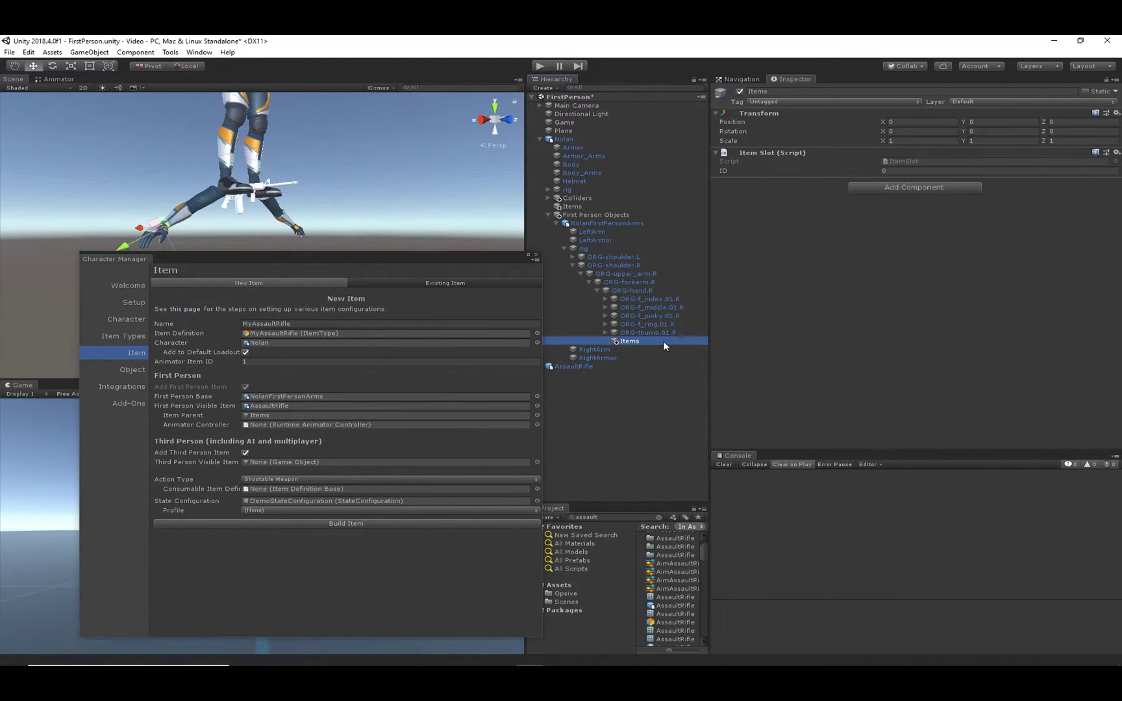
{"action": "left_click", "coordinate": [897, 172]}
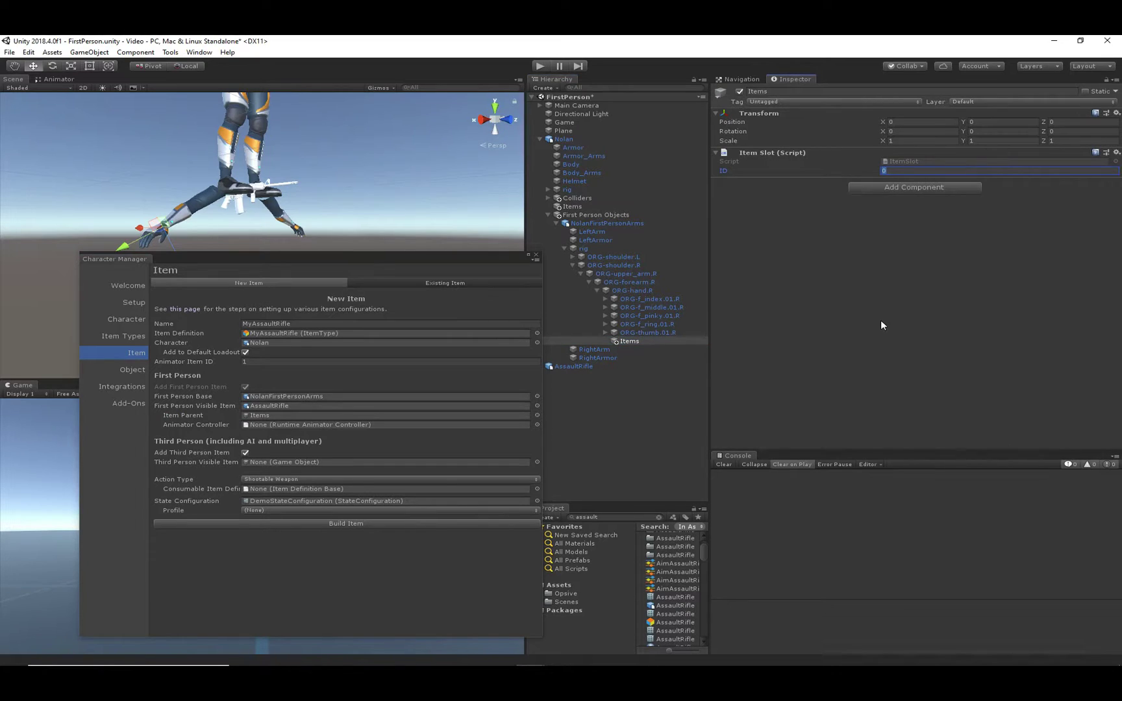
{"action": "left_click", "coordinate": [872, 208]}
{"action": "left_click", "coordinate": [54, 79]}
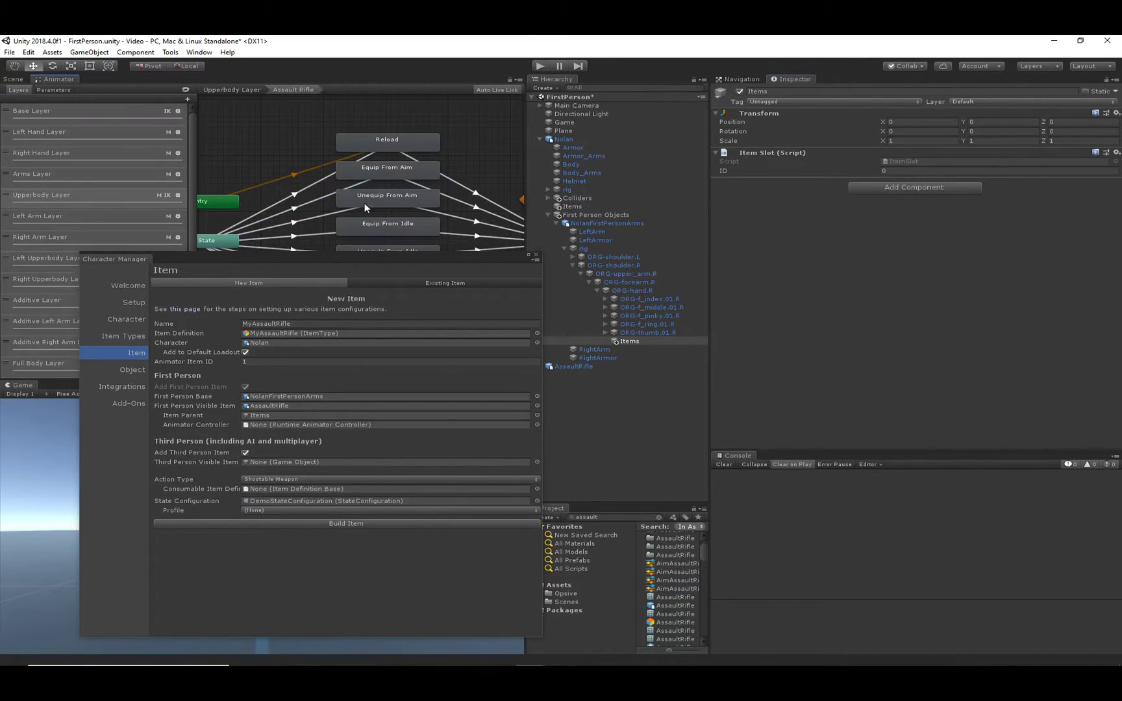
Check the Equip From Aim transition conditions, then reselect the Items slot in the Scene view
{"action": "left_click", "coordinate": [310, 200]}
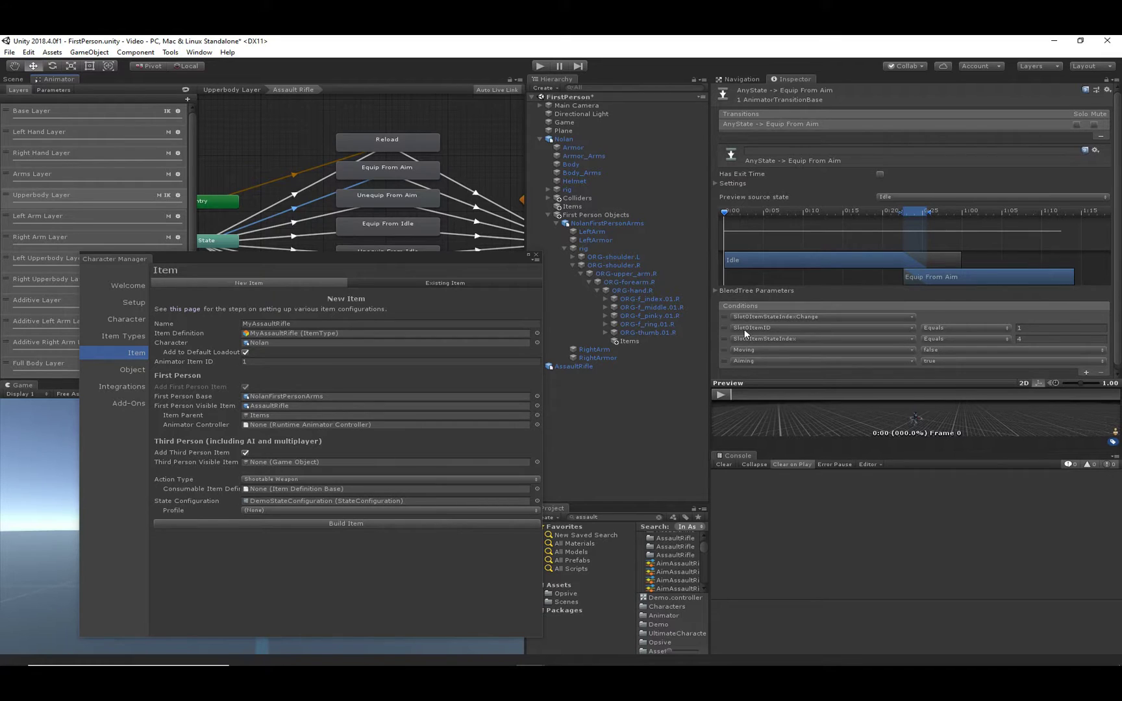
{"action": "left_click", "coordinate": [25, 80]}
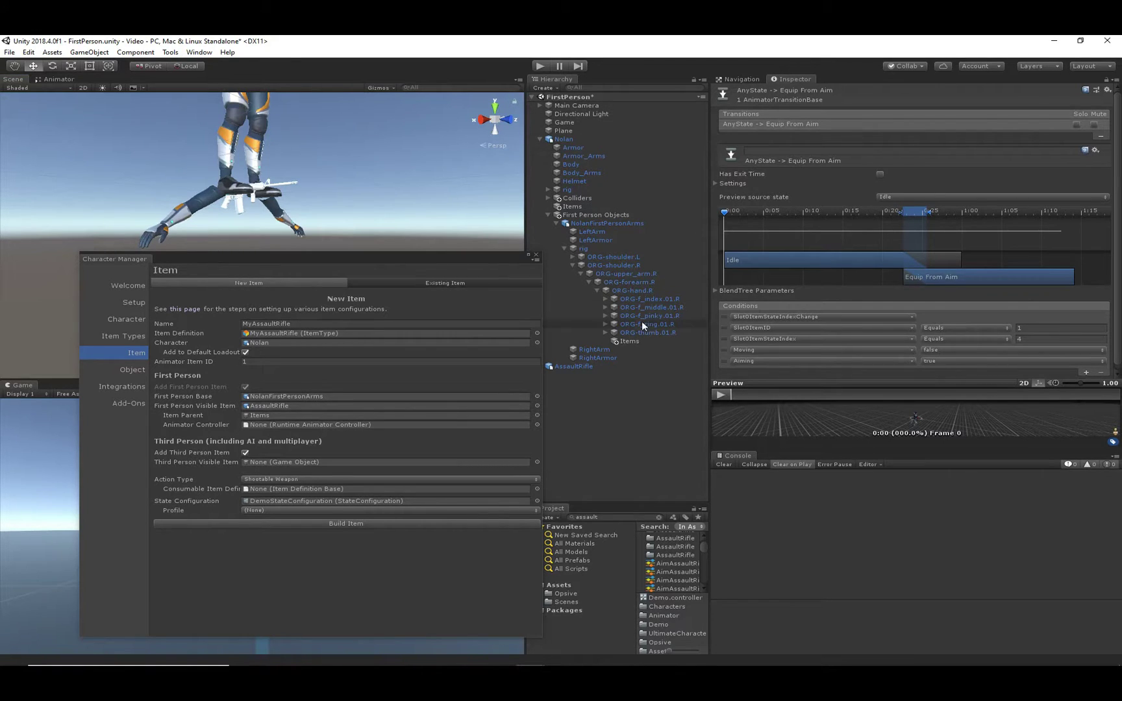
{"action": "left_click", "coordinate": [631, 340]}
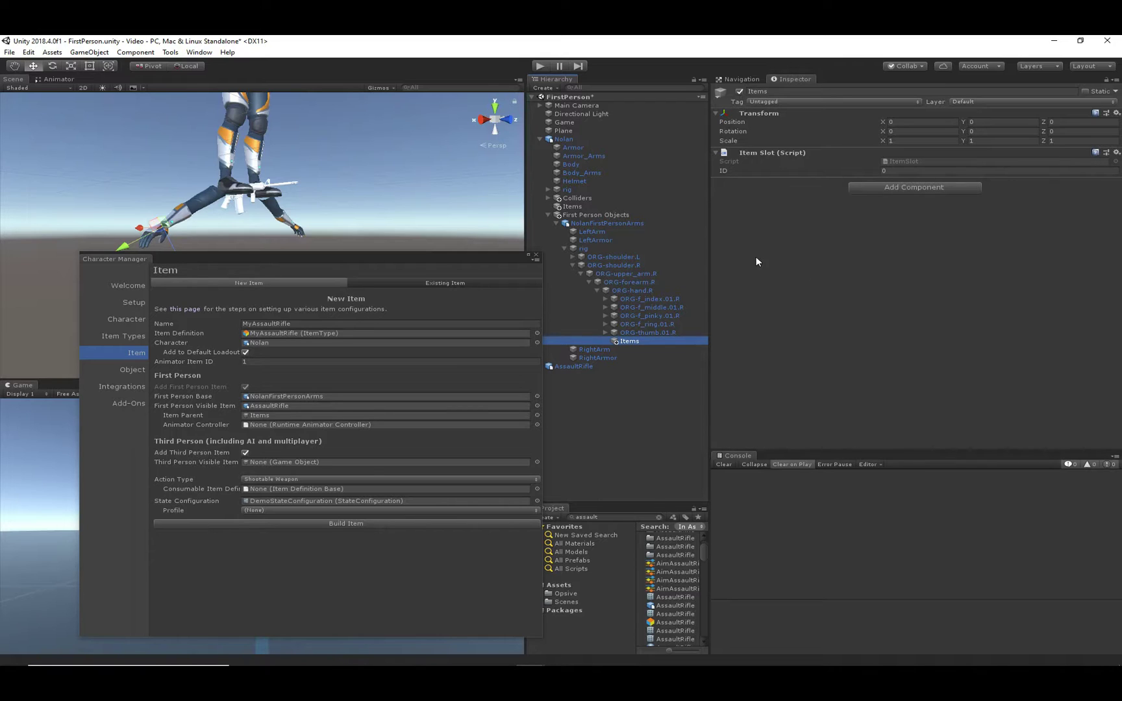
Assign the AssaultRifle controller as MyAssaultRifle's first-person Animator Controller in the Character Manager
{"action": "left_click", "coordinate": [203, 424]}
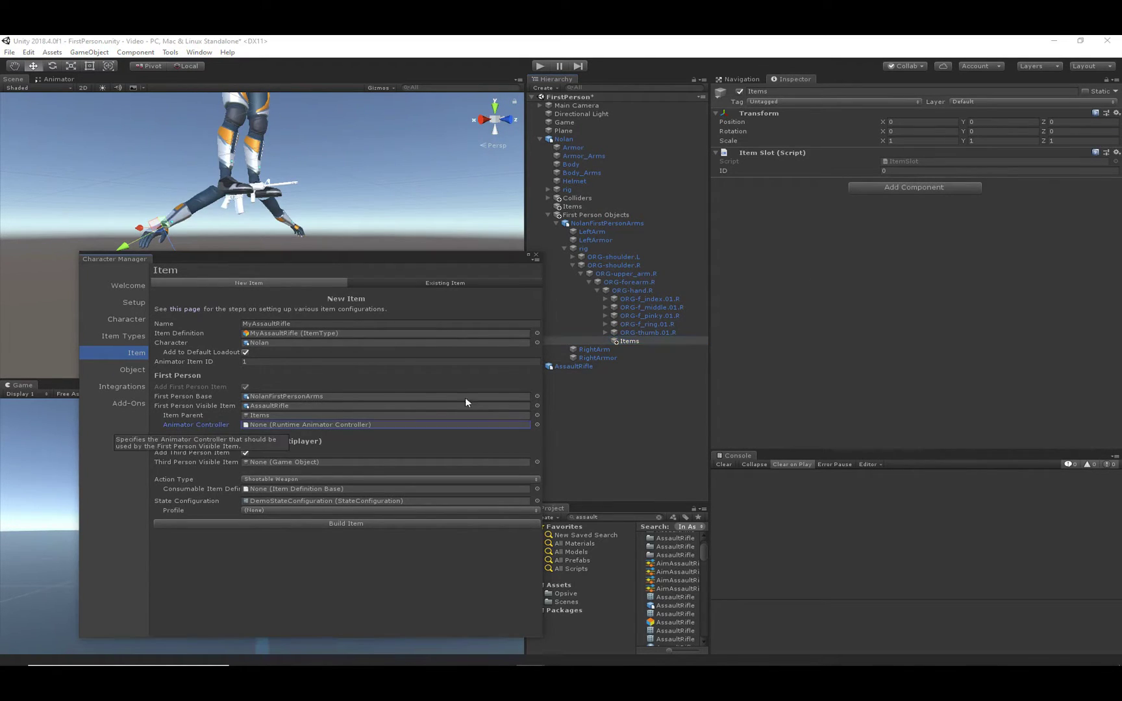
{"action": "left_click", "coordinate": [537, 425]}
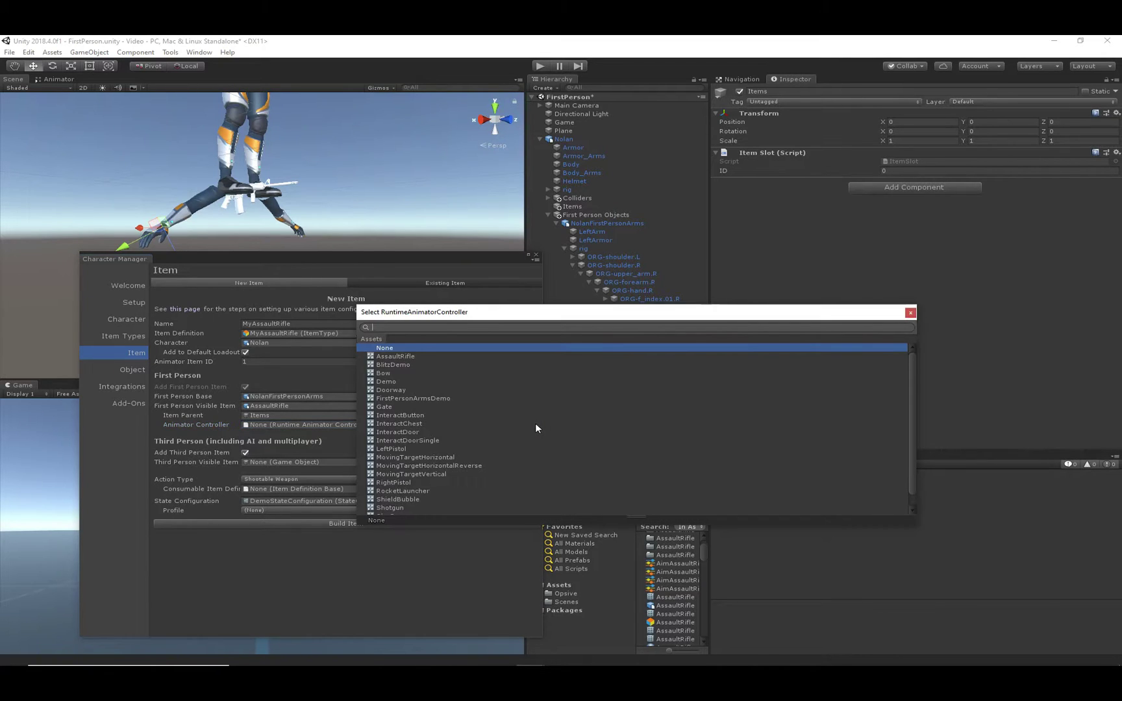
{"action": "double_click", "coordinate": [412, 357]}
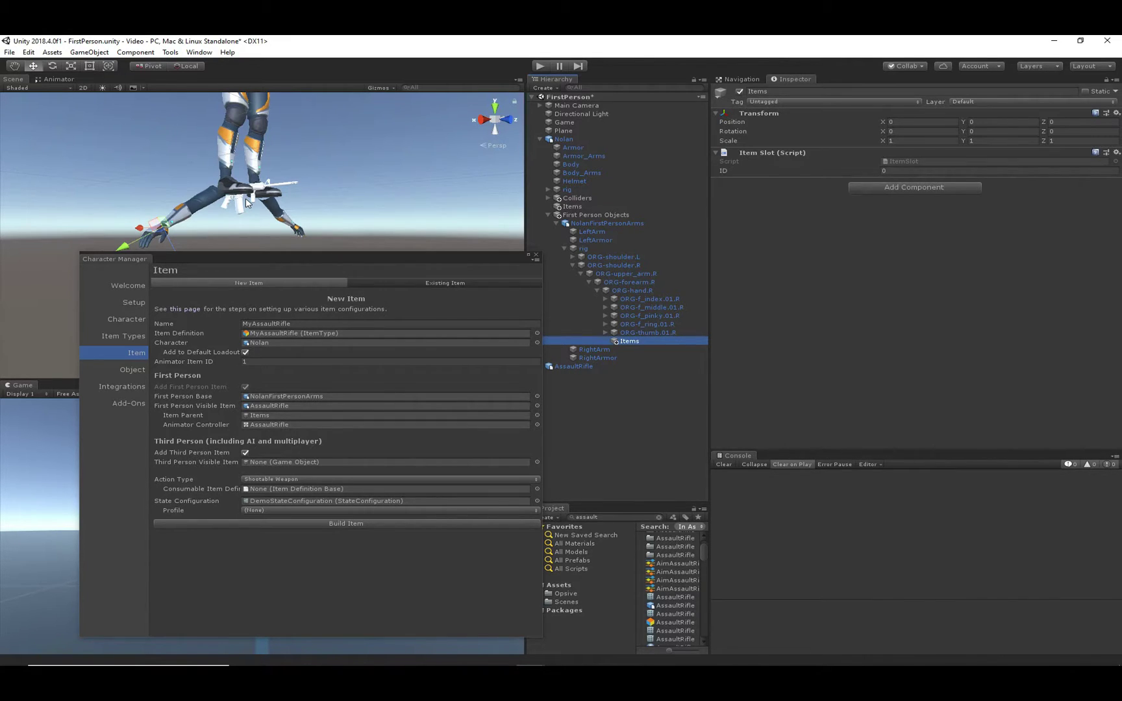
{"action": "scroll", "coordinate": [248, 192], "scroll_direction": "up", "scroll_amount": 1}
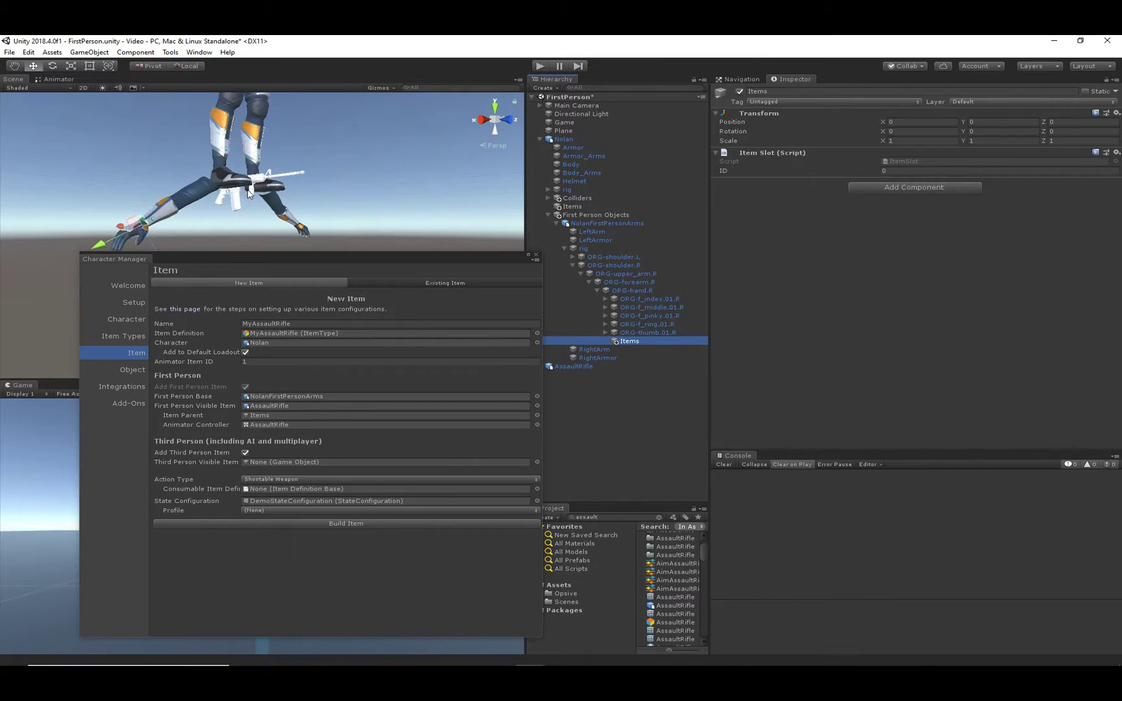
{"action": "scroll", "coordinate": [249, 193], "scroll_direction": "up", "scroll_amount": 1}
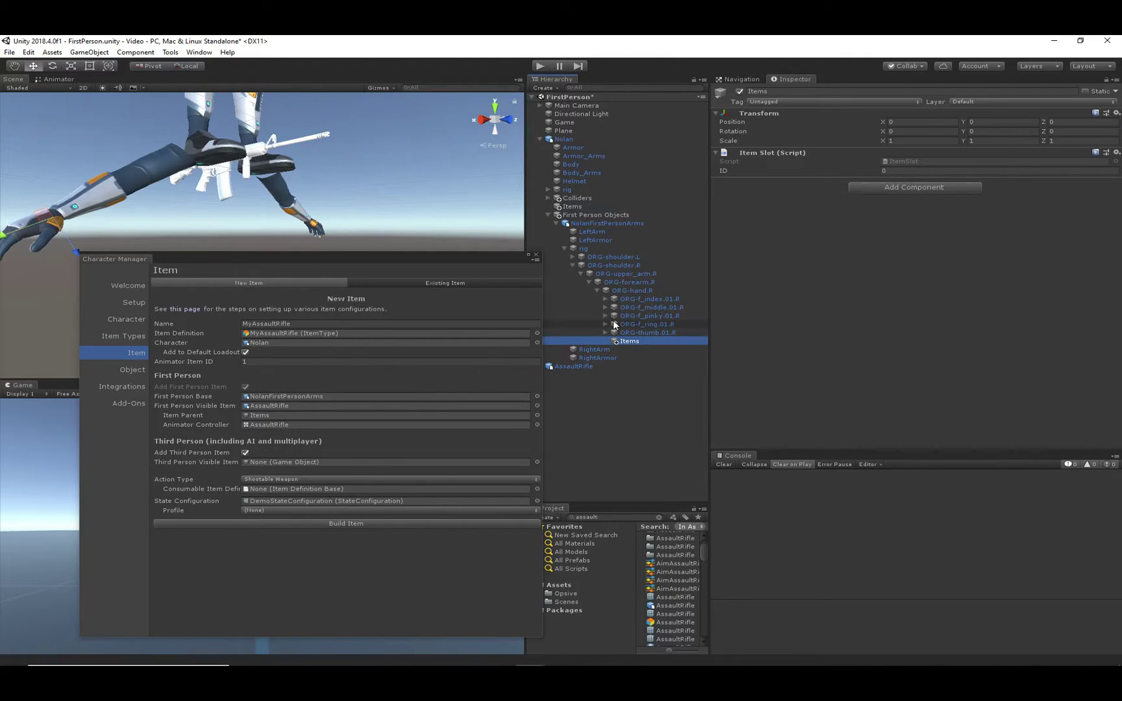
{"action": "left_click", "coordinate": [221, 424]}
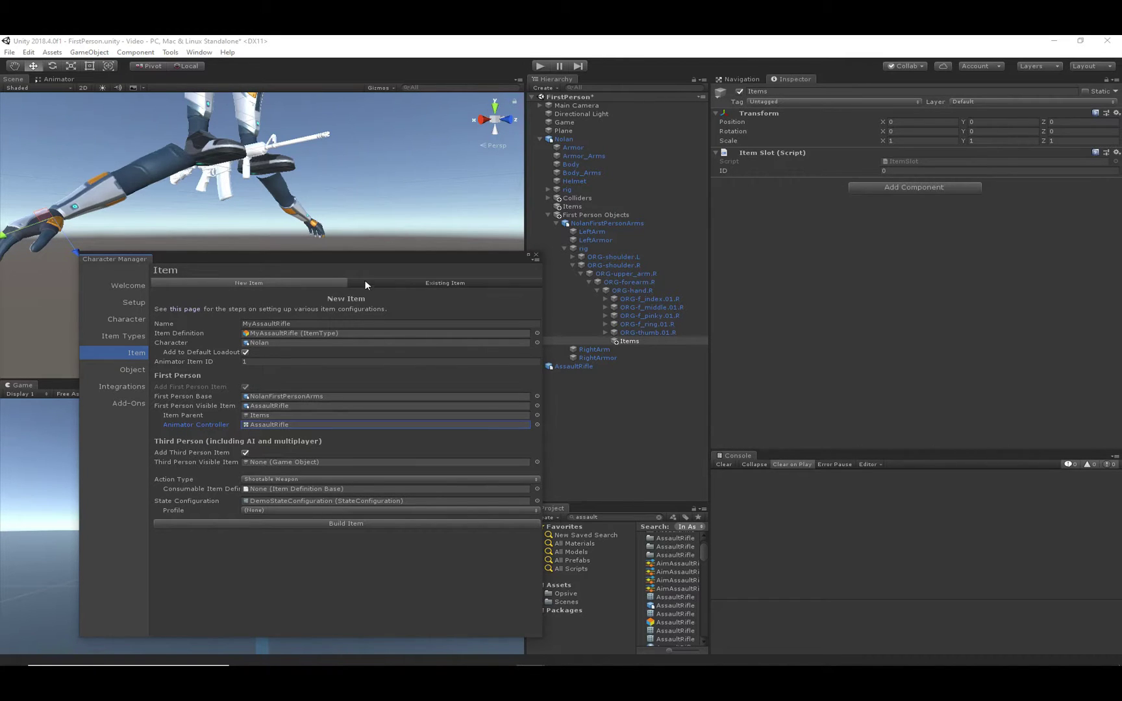
Switch off Add Third Person Item so MyAssaultRifle is built as first-person only
{"action": "left_click_drag", "start_coordinate": [290, 262], "coordinate": [770, 213]}
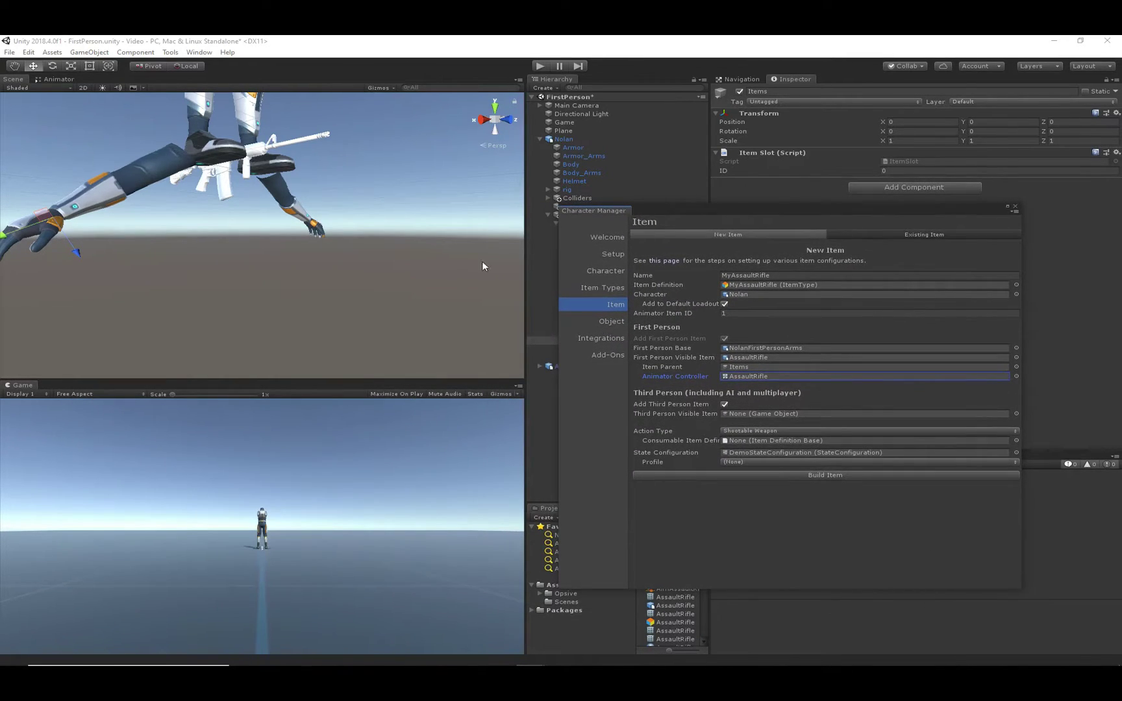
{"action": "middle_click_drag", "start_coordinate": [235, 175], "coordinate": [290, 267]}
{"action": "left_click_drag", "start_coordinate": [369, 181], "coordinate": [290, 192], "text": "alt"}
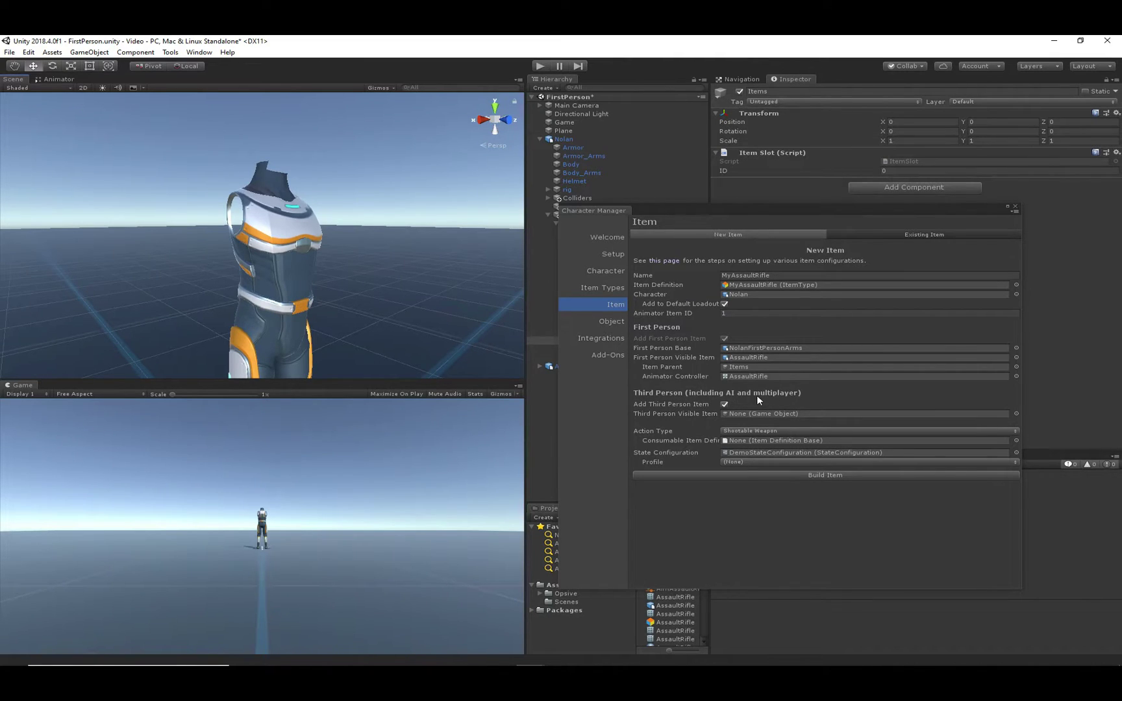
{"action": "left_click", "coordinate": [726, 405]}
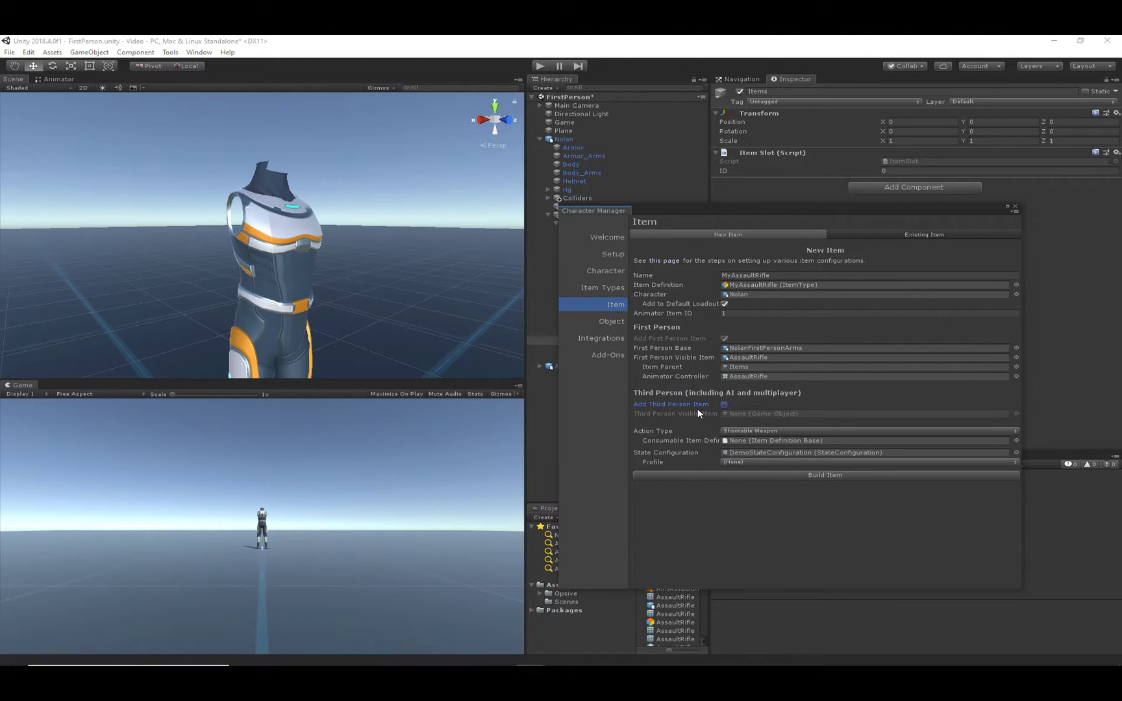
{"action": "right_click_drag", "start_coordinate": [253, 272], "coordinate": [223, 283]}
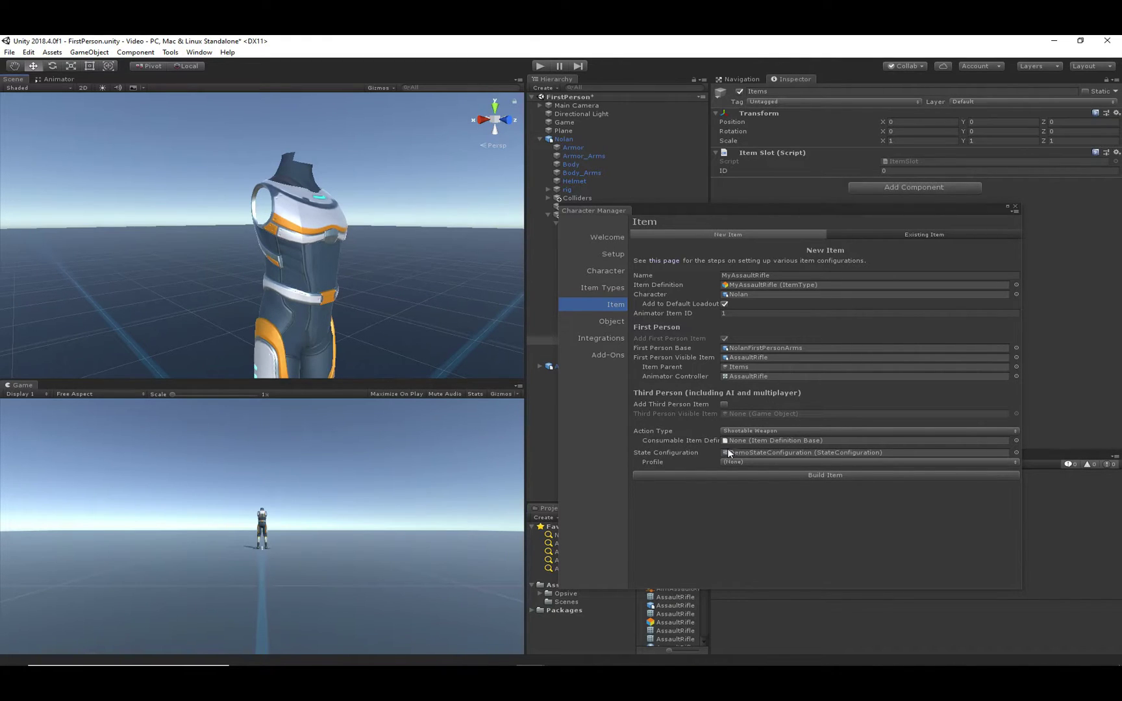
Set MyAssaultRifleBullet as the Shootable Weapon's Consumable Item Definition
{"action": "left_click", "coordinate": [747, 430]}
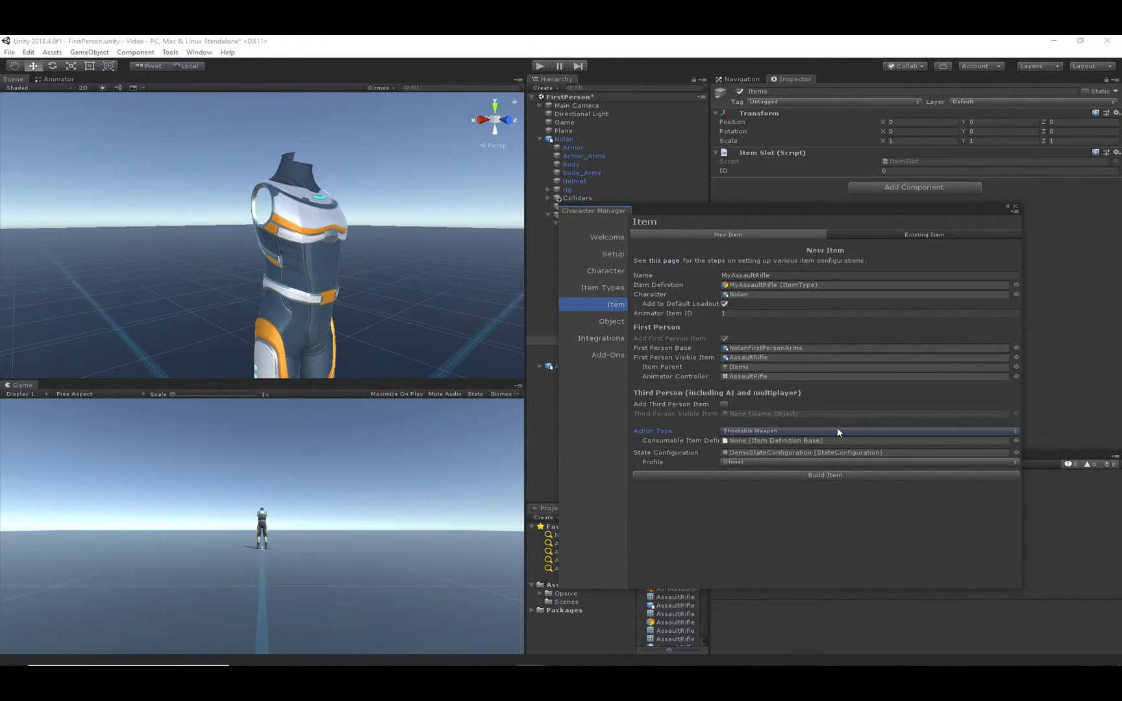
{"action": "left_click", "coordinate": [1017, 441]}
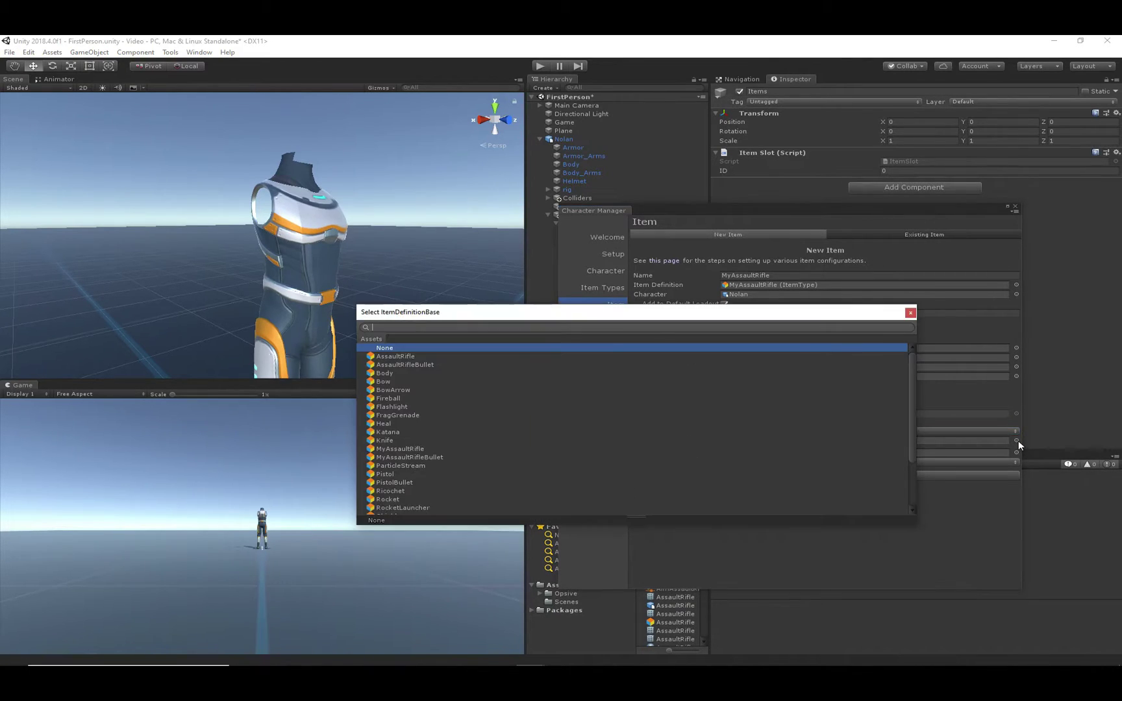
{"action": "double_click", "coordinate": [409, 456]}
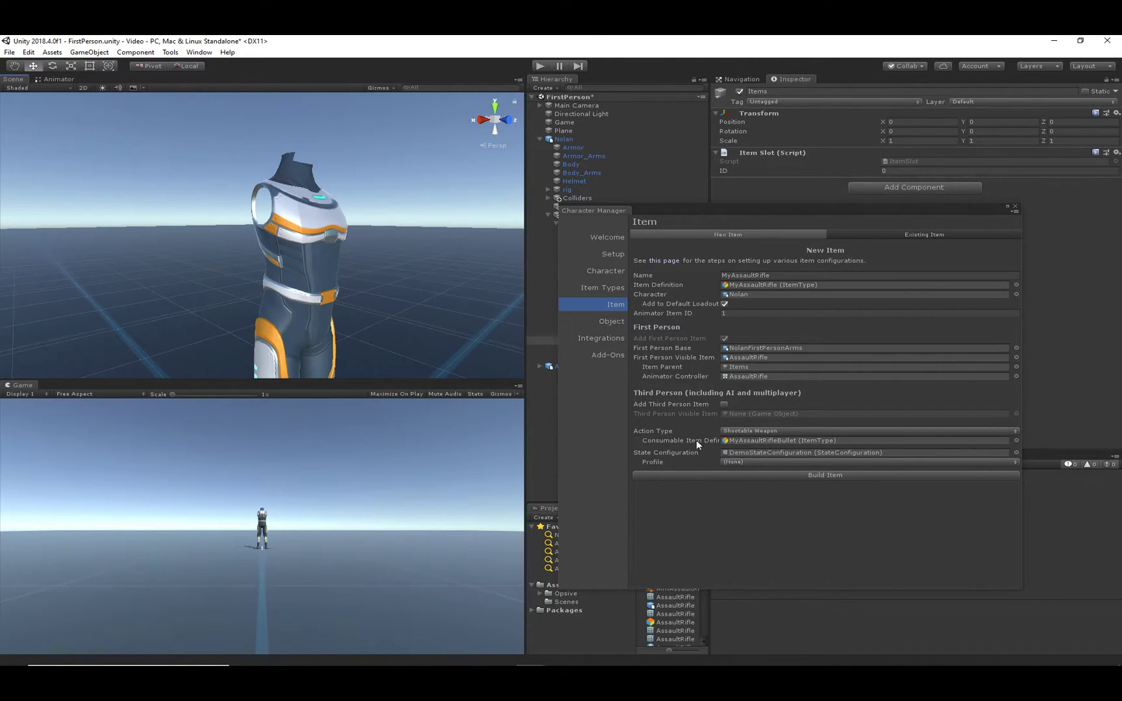
{"action": "left_click", "coordinate": [673, 490]}
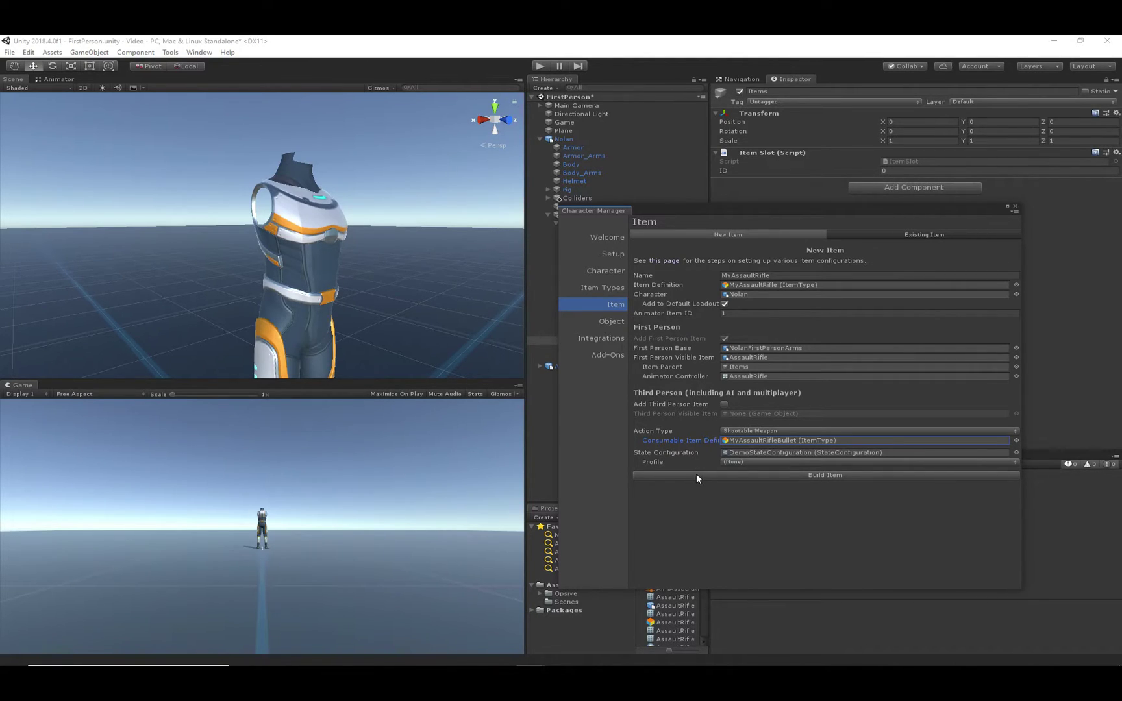
{"action": "middle_click_drag", "start_coordinate": [396, 341], "coordinate": [350, 202]}
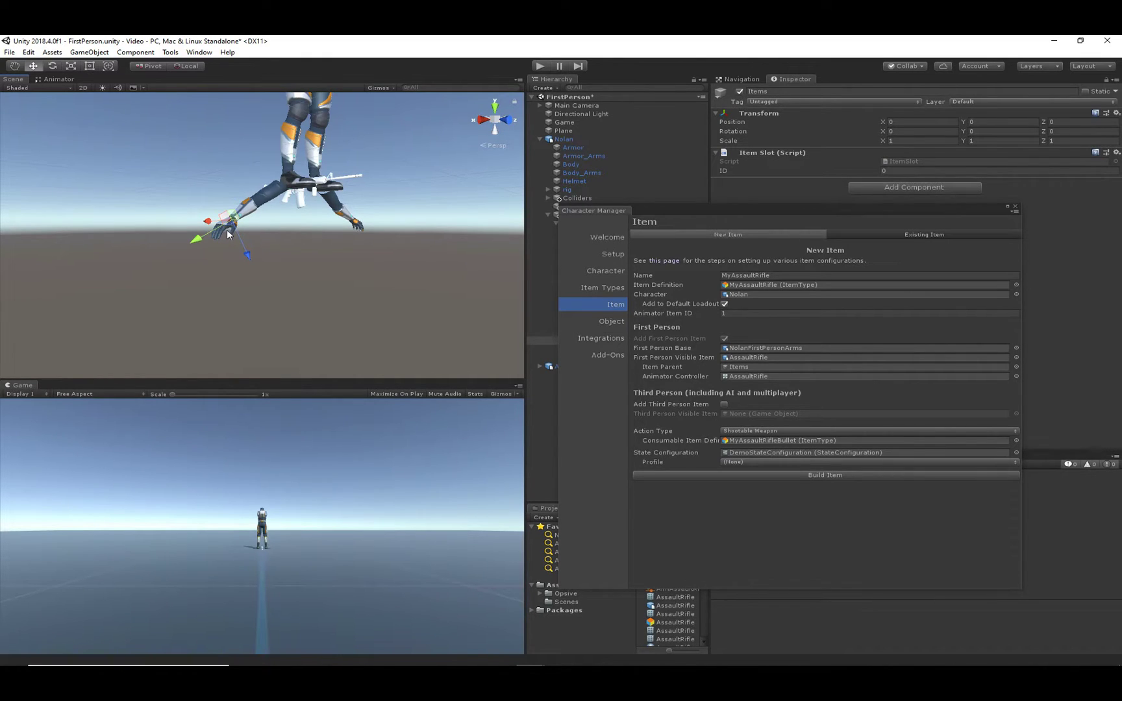
Build MyAssaultRifle onto Nolan's first-person arms, then move the wizard aside and deselect
{"action": "left_click", "coordinate": [829, 475]}
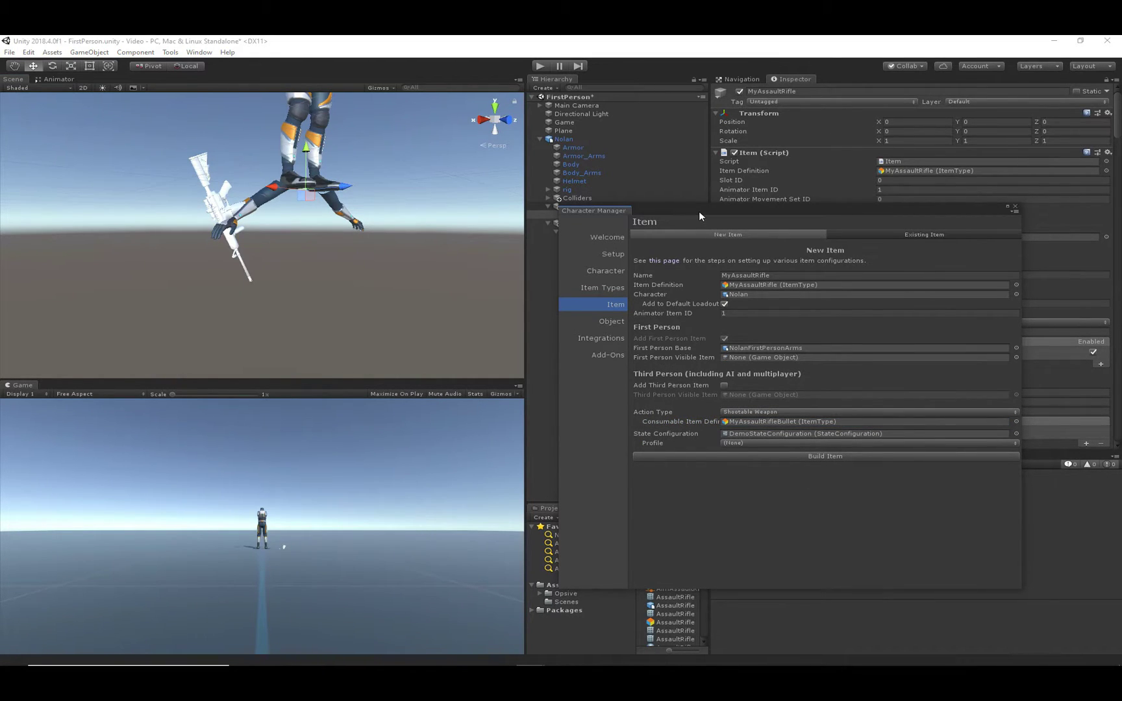
{"action": "left_click_drag", "start_coordinate": [698, 211], "coordinate": [0, 227]}
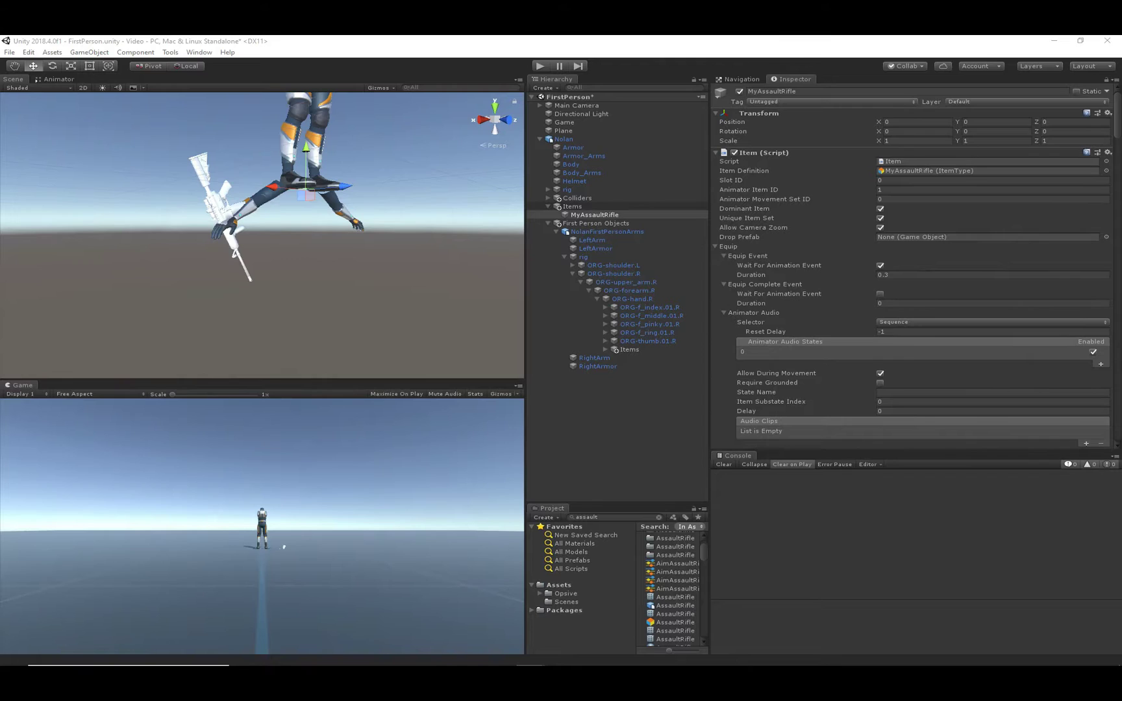
{"action": "left_click", "coordinate": [623, 453]}
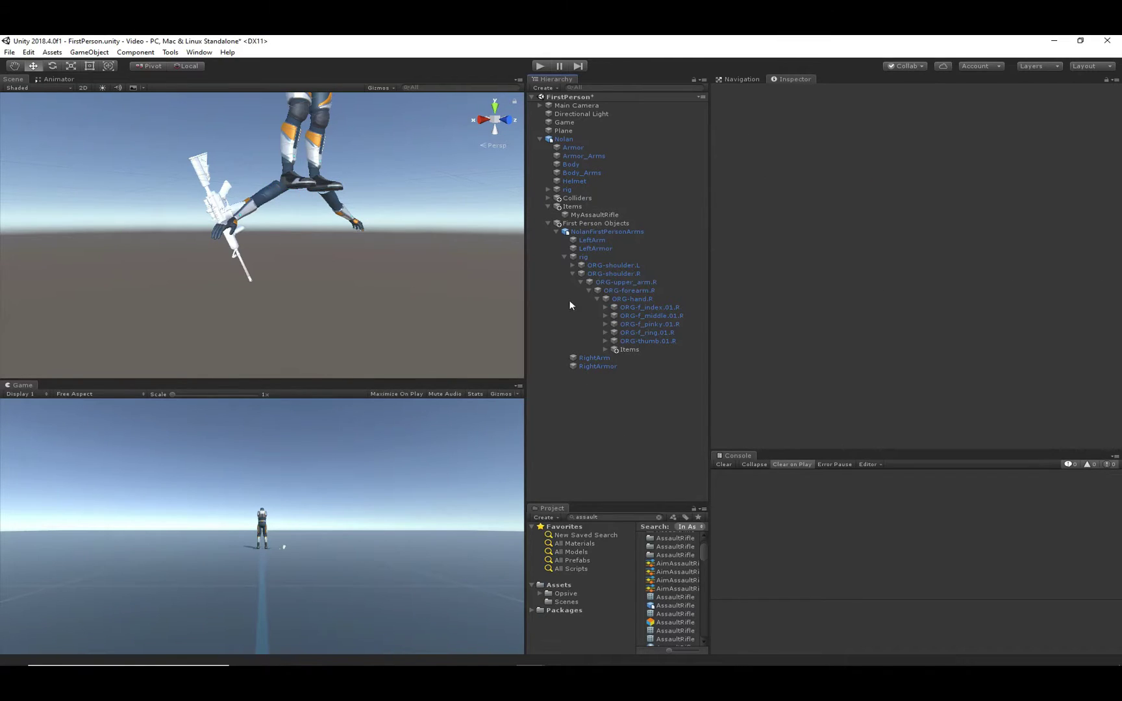
Enter Play mode and view the rifle in Nolan's first-person hand from several angles
{"action": "left_click", "coordinate": [539, 66]}
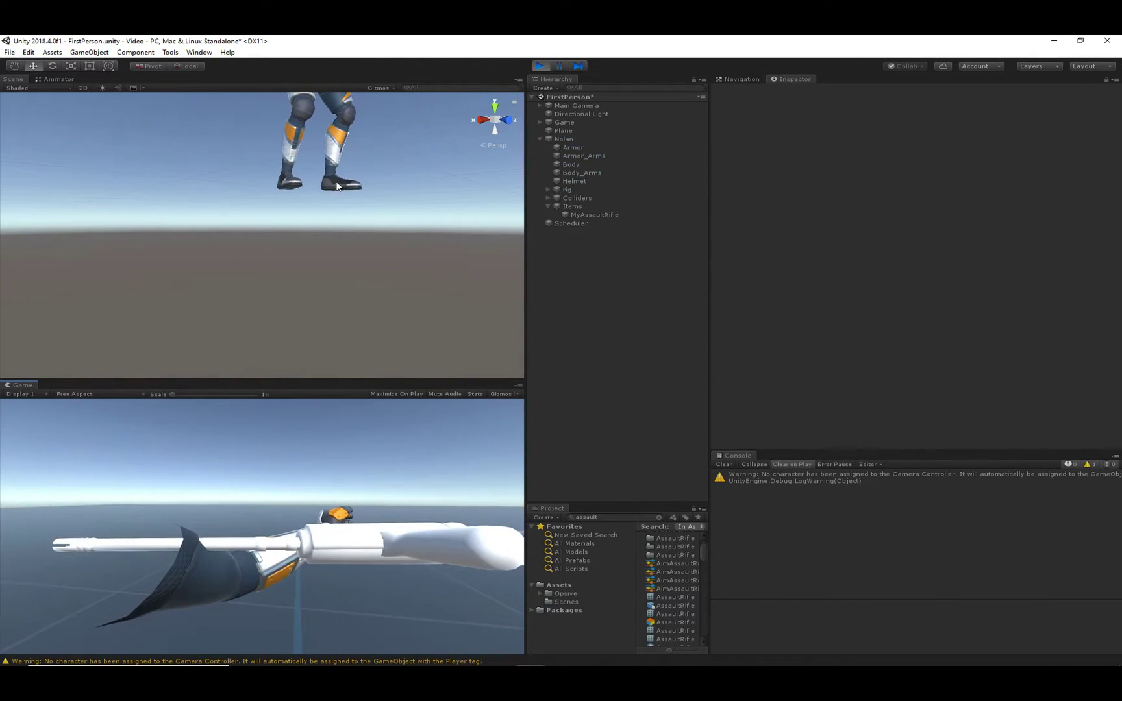
{"action": "middle_click_drag", "start_coordinate": [324, 107], "coordinate": [351, 288]}
{"action": "left_click_drag", "start_coordinate": [310, 276], "coordinate": [225, 273], "text": "alt"}
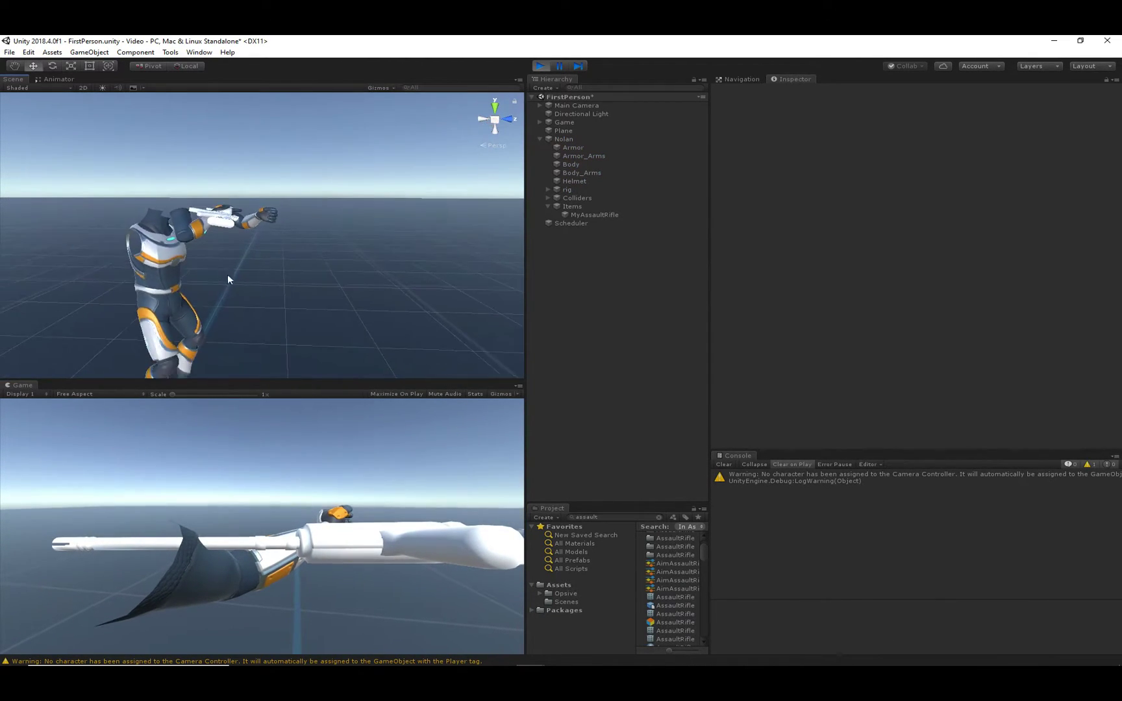
{"action": "scroll", "coordinate": [254, 278], "scroll_direction": "up", "scroll_amount": 2}
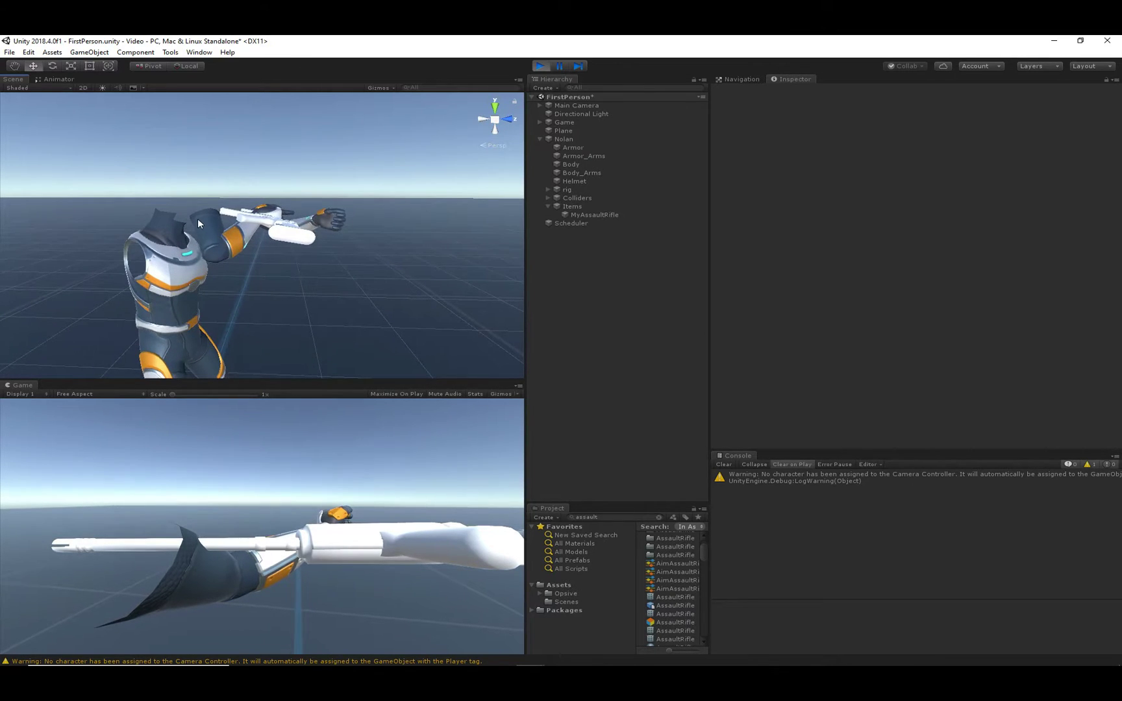
{"action": "scroll", "coordinate": [198, 221], "scroll_direction": "up", "scroll_amount": 3}
{"action": "scroll", "coordinate": [198, 230], "scroll_direction": "up", "scroll_amount": 2}
{"action": "left_click_drag", "start_coordinate": [198, 230], "coordinate": [309, 258], "text": "alt"}
{"action": "scroll", "coordinate": [309, 259], "scroll_direction": "down", "scroll_amount": 3}
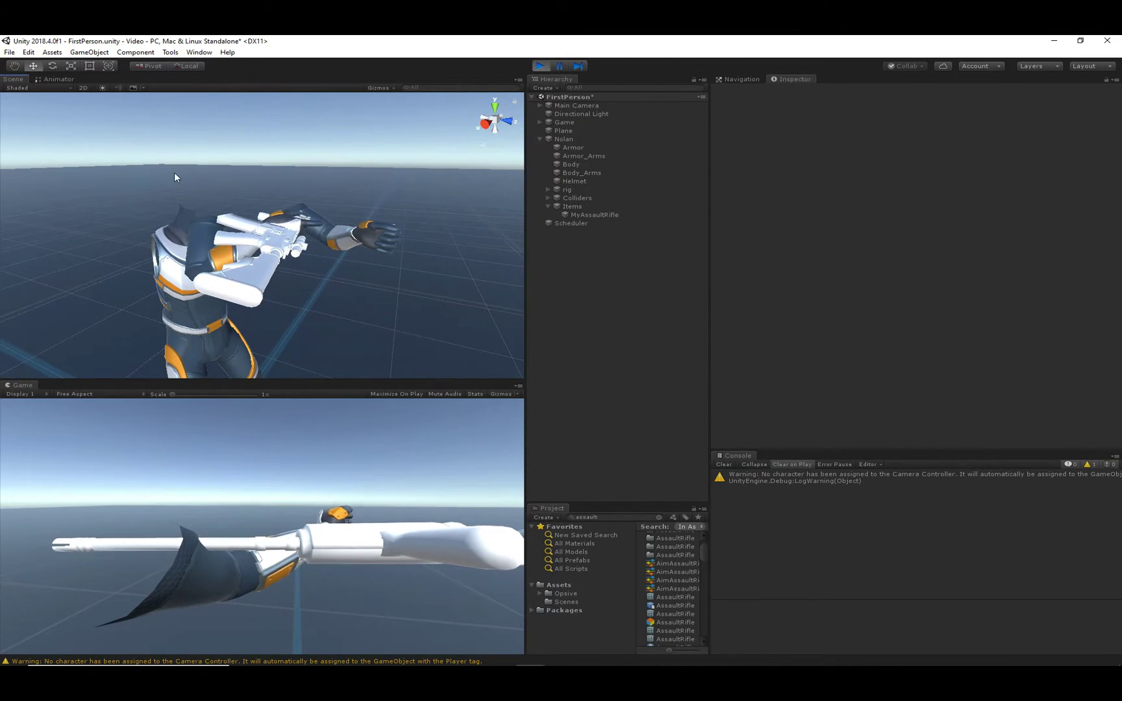
{"action": "left_click", "coordinate": [54, 78]}
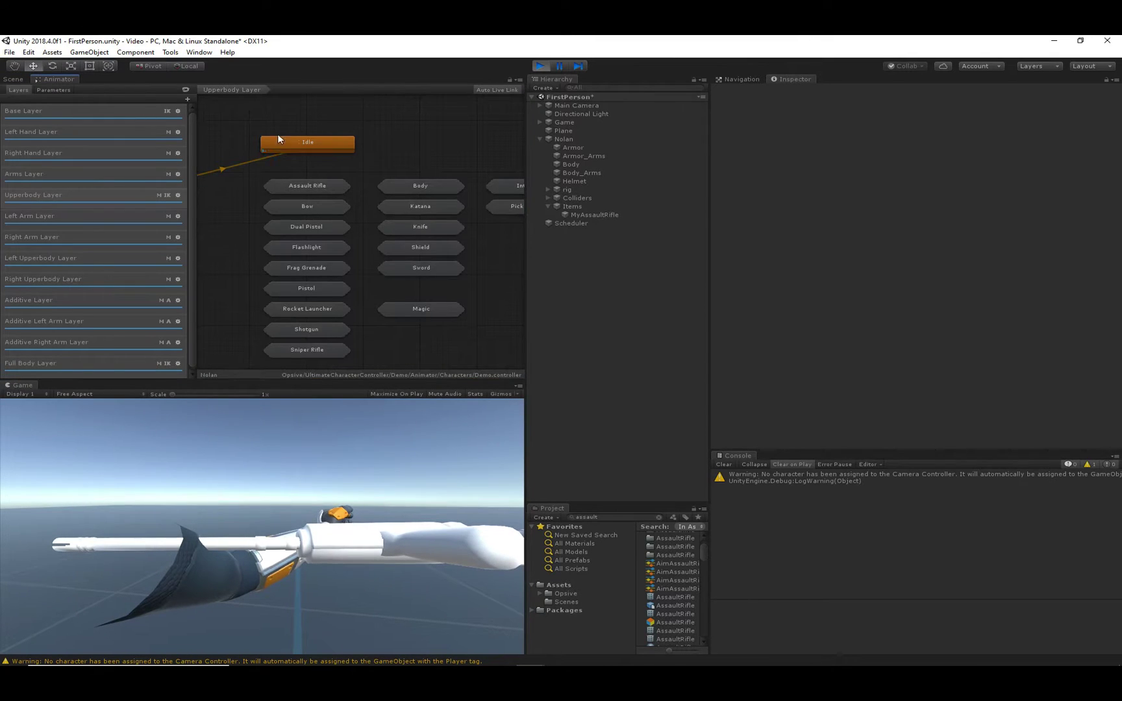
{"action": "left_click", "coordinate": [58, 175]}
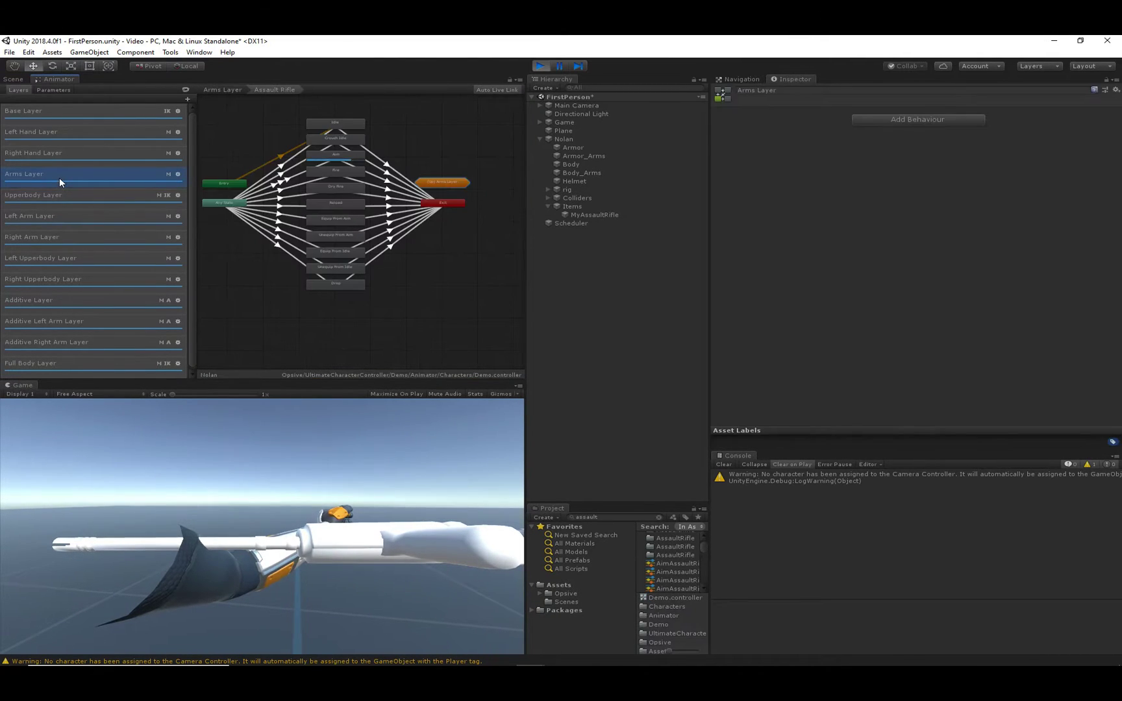
{"action": "scroll", "coordinate": [339, 162], "scroll_direction": "up", "scroll_amount": 5}
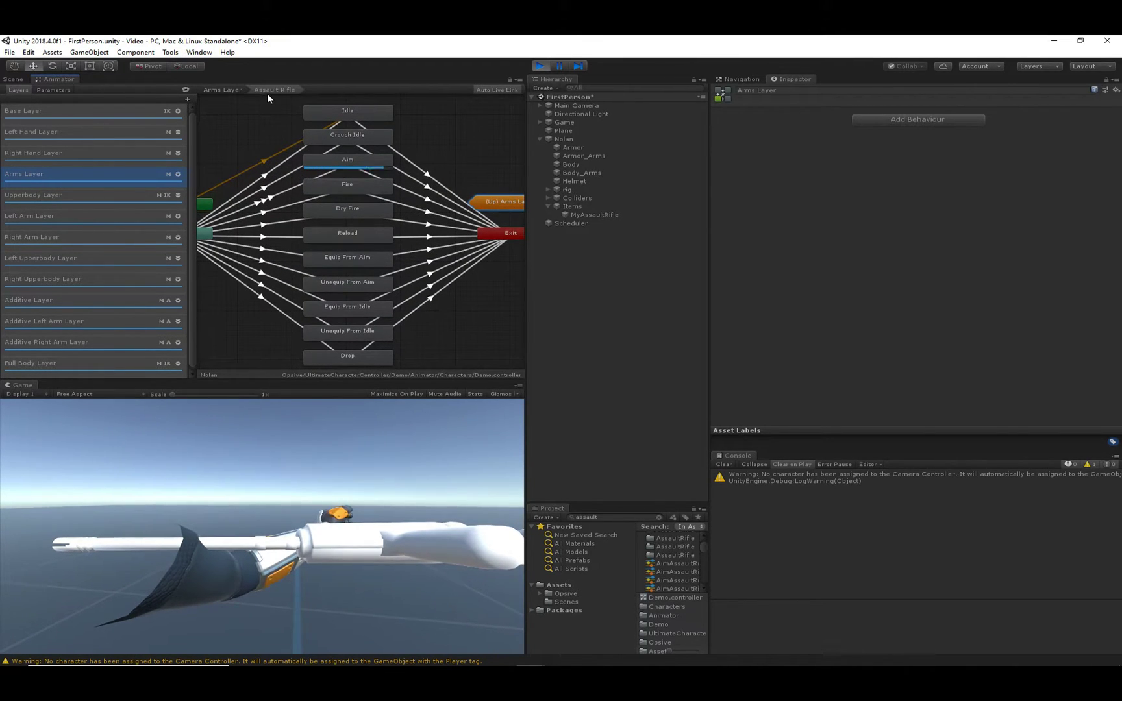
{"action": "left_click", "coordinate": [16, 79]}
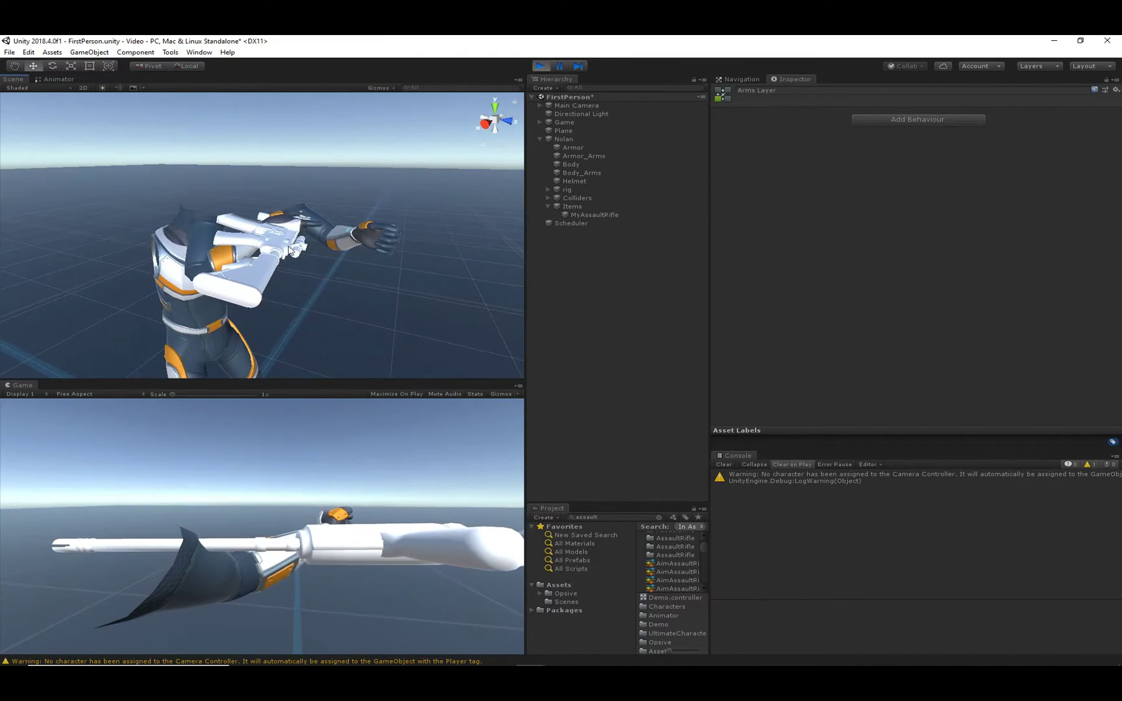
Select MyAssaultRifle under the hand's Items slot, showing its AssaultRifle Animator and Audio Source
{"action": "left_click", "coordinate": [280, 250]}
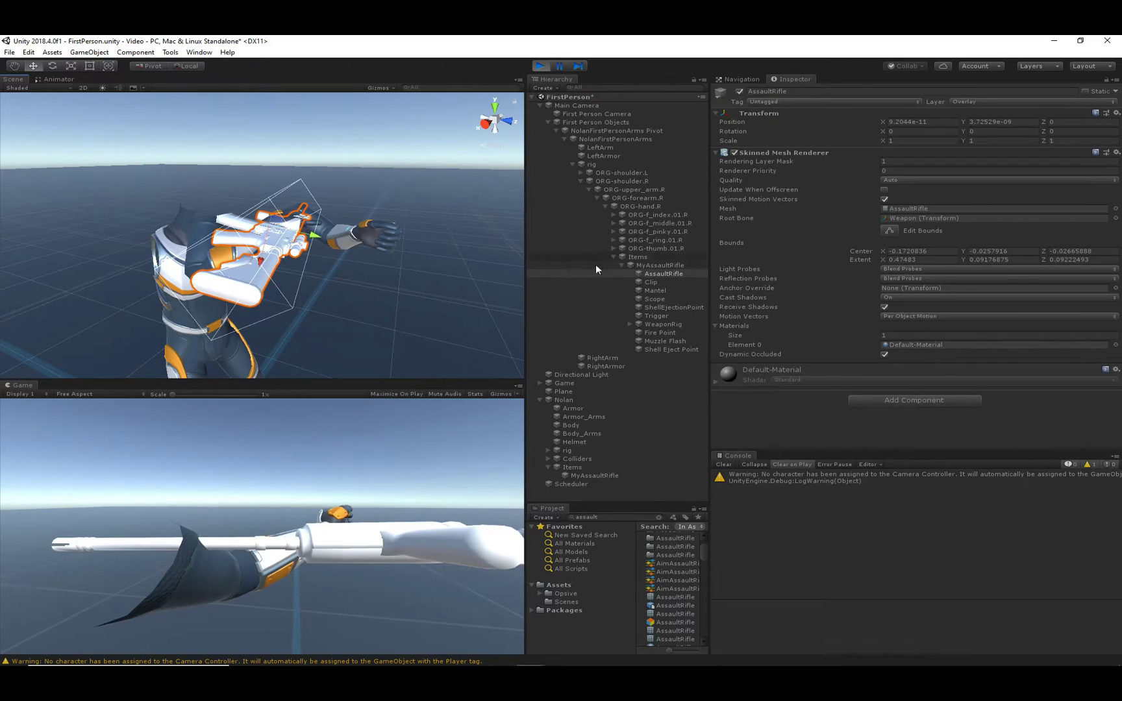
{"action": "left_click_drag", "start_coordinate": [371, 246], "coordinate": [214, 276], "text": "alt"}
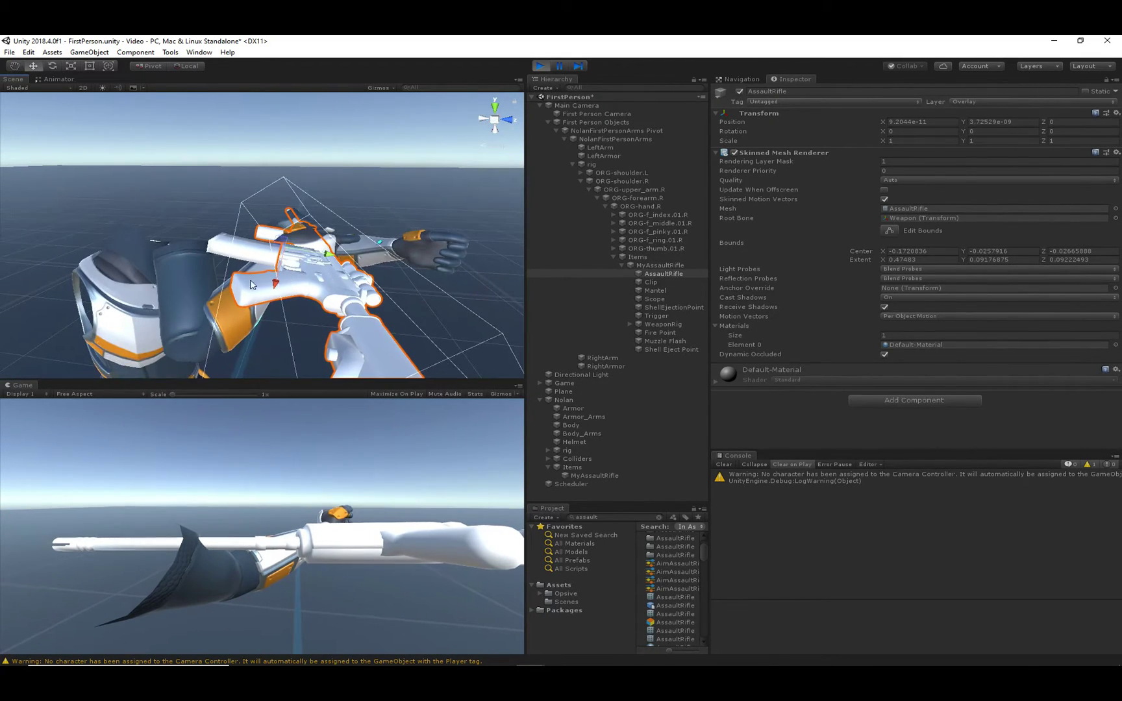
{"action": "left_click", "coordinate": [194, 281]}
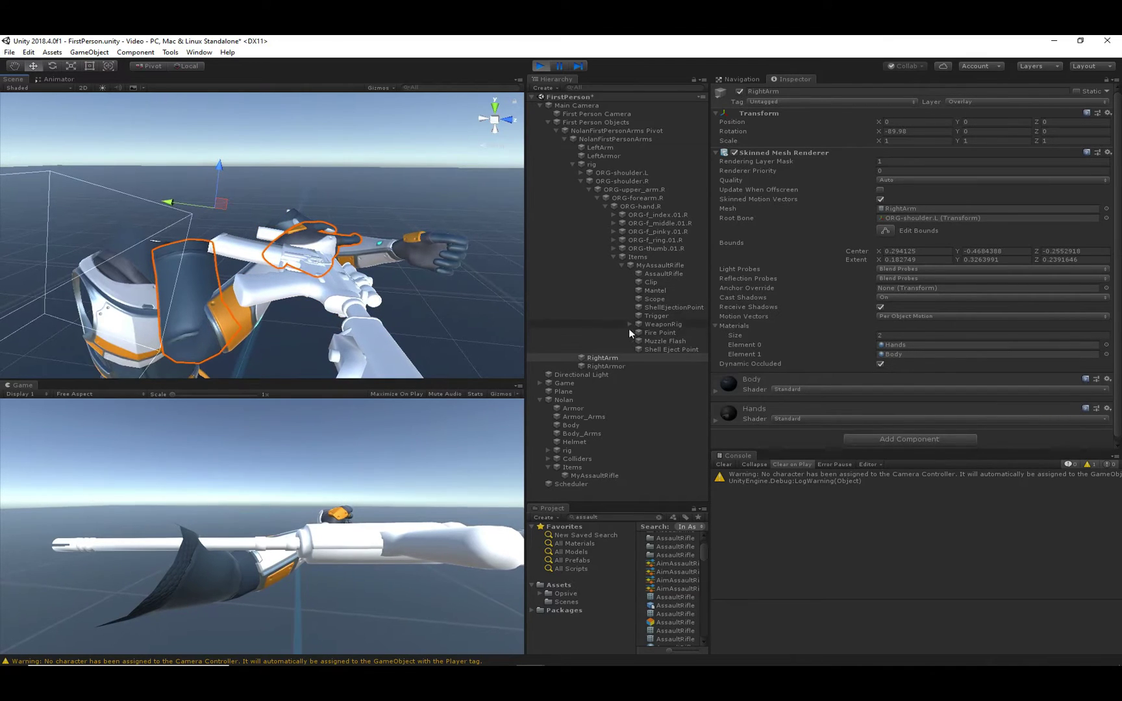
{"action": "left_click", "coordinate": [318, 291]}
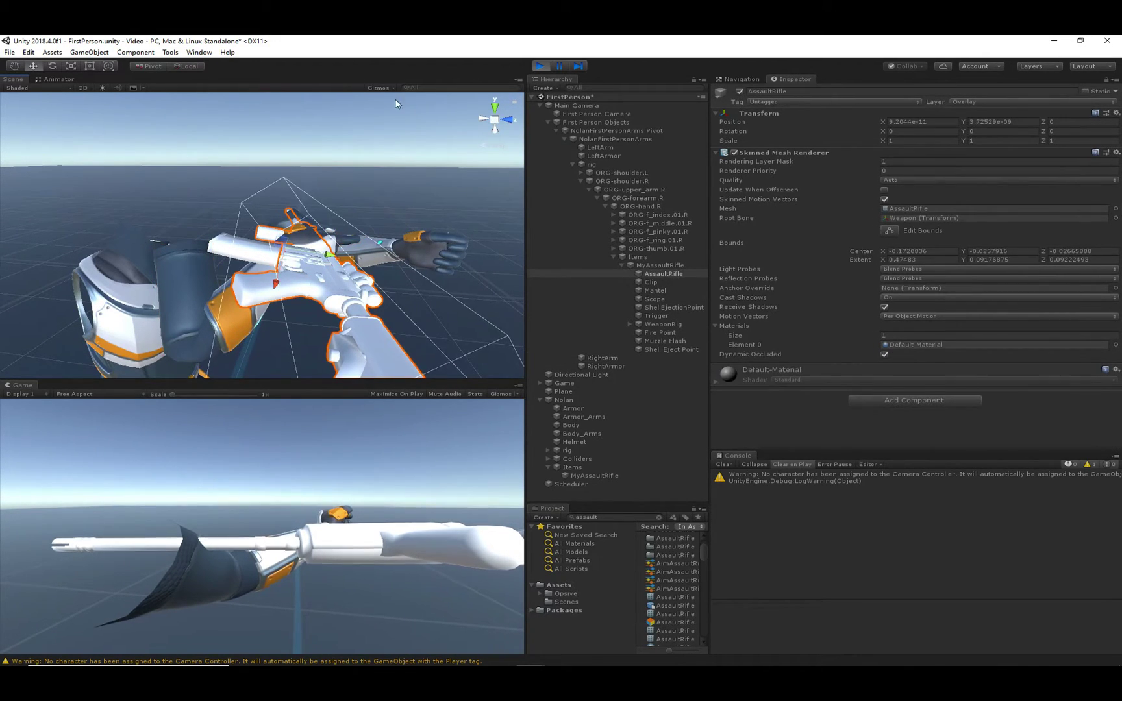
{"action": "left_click", "coordinate": [640, 267]}
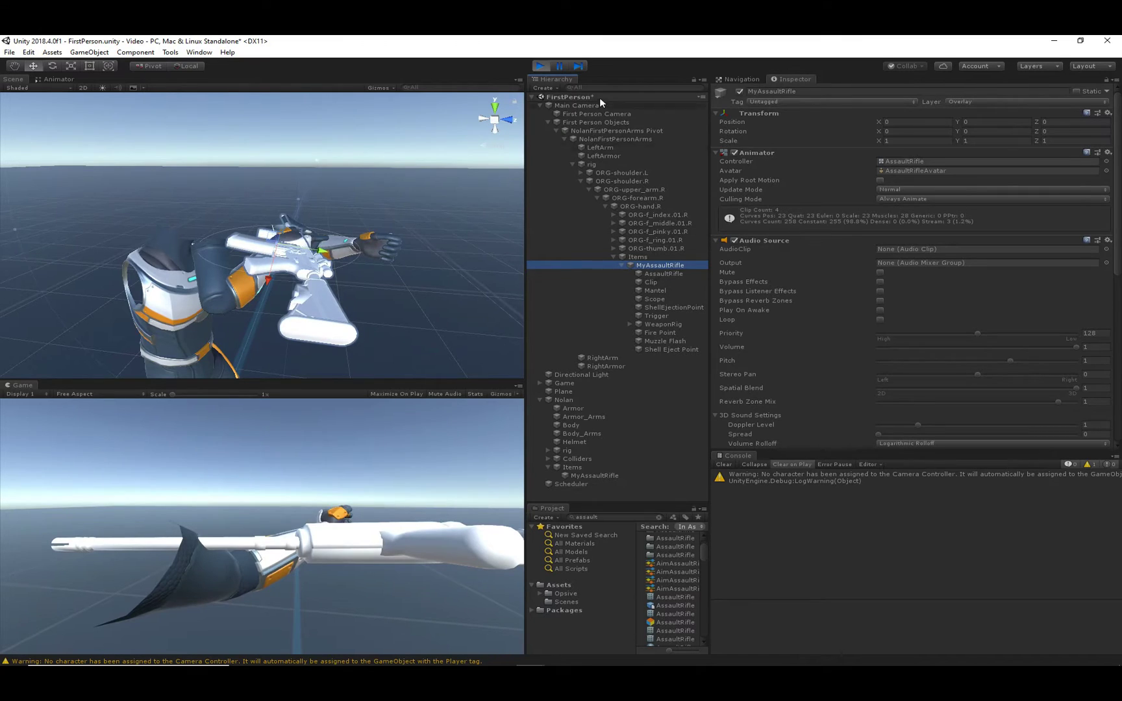
Pause the running scene and rotate the rifle upright toward the hands
{"action": "left_click", "coordinate": [561, 66]}
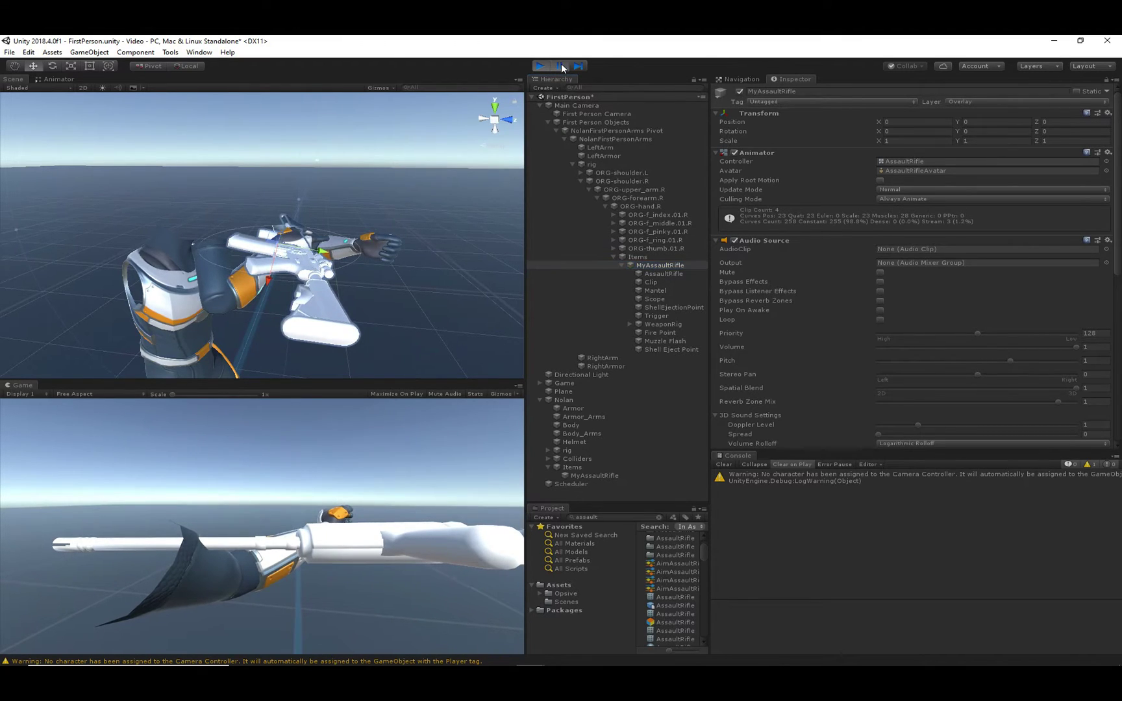
{"action": "left_click", "coordinate": [55, 67]}
{"action": "left_click_drag", "start_coordinate": [303, 211], "coordinate": [258, 239]}
{"action": "left_click_drag", "start_coordinate": [323, 259], "coordinate": [281, 256]}
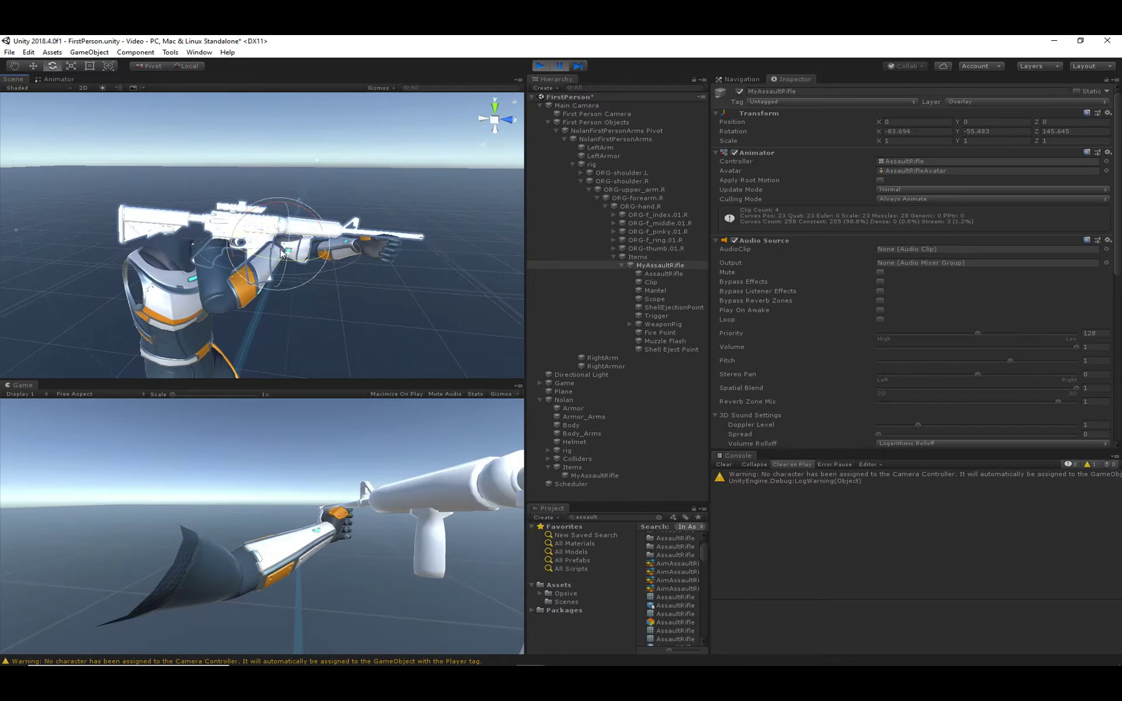
{"action": "left_click_drag", "start_coordinate": [264, 209], "coordinate": [260, 210]}
Move the rifle into the grip at (-0.06, 0.268, 0.017), then rotate it to aim forward
{"action": "left_click", "coordinate": [39, 65]}
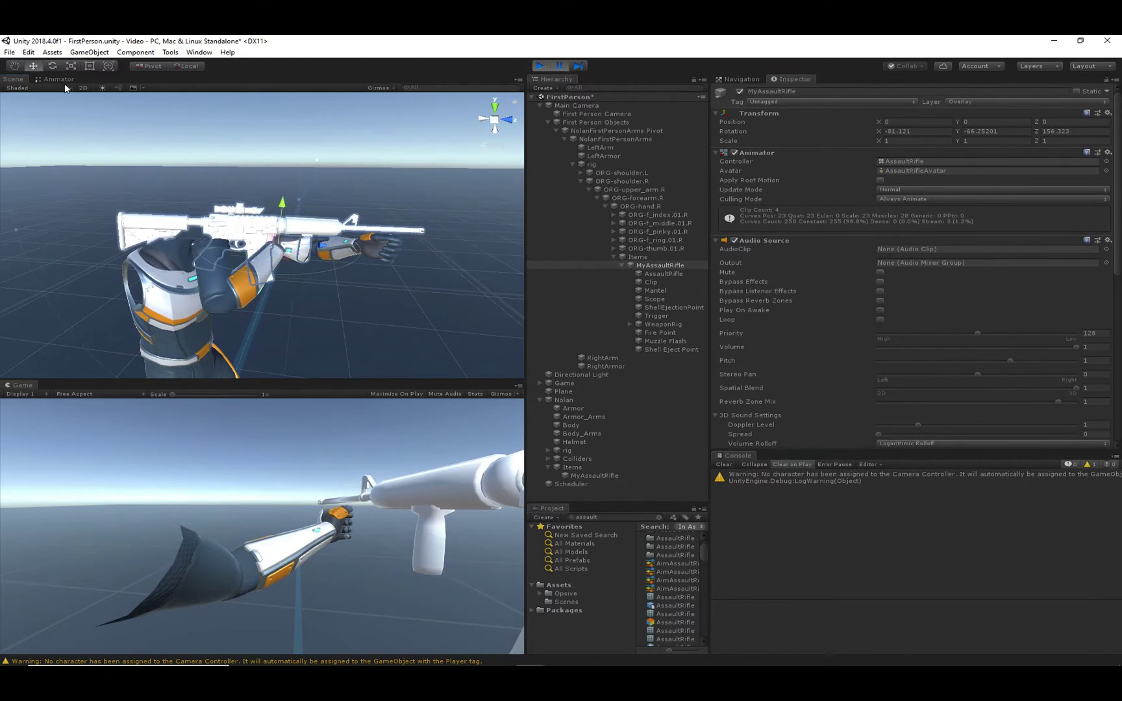
{"action": "left_click_drag", "start_coordinate": [331, 252], "coordinate": [397, 255]}
{"action": "left_click_drag", "start_coordinate": [359, 207], "coordinate": [310, 276]}
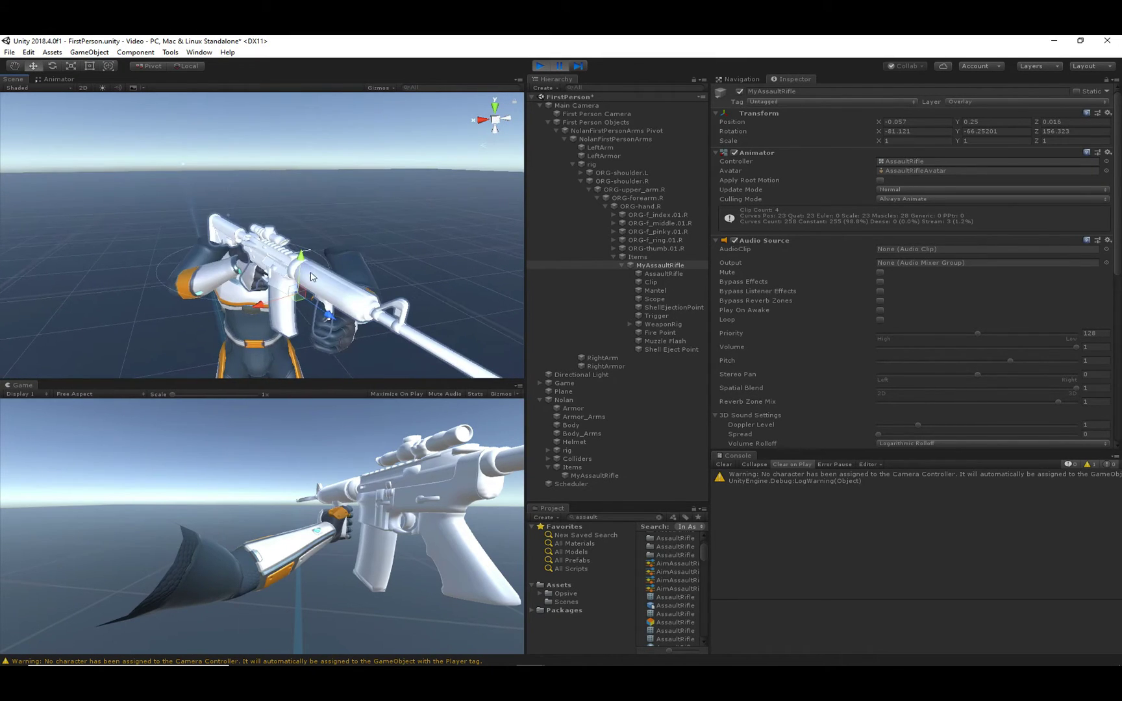
{"action": "left_click_drag", "start_coordinate": [333, 325], "coordinate": [339, 330]}
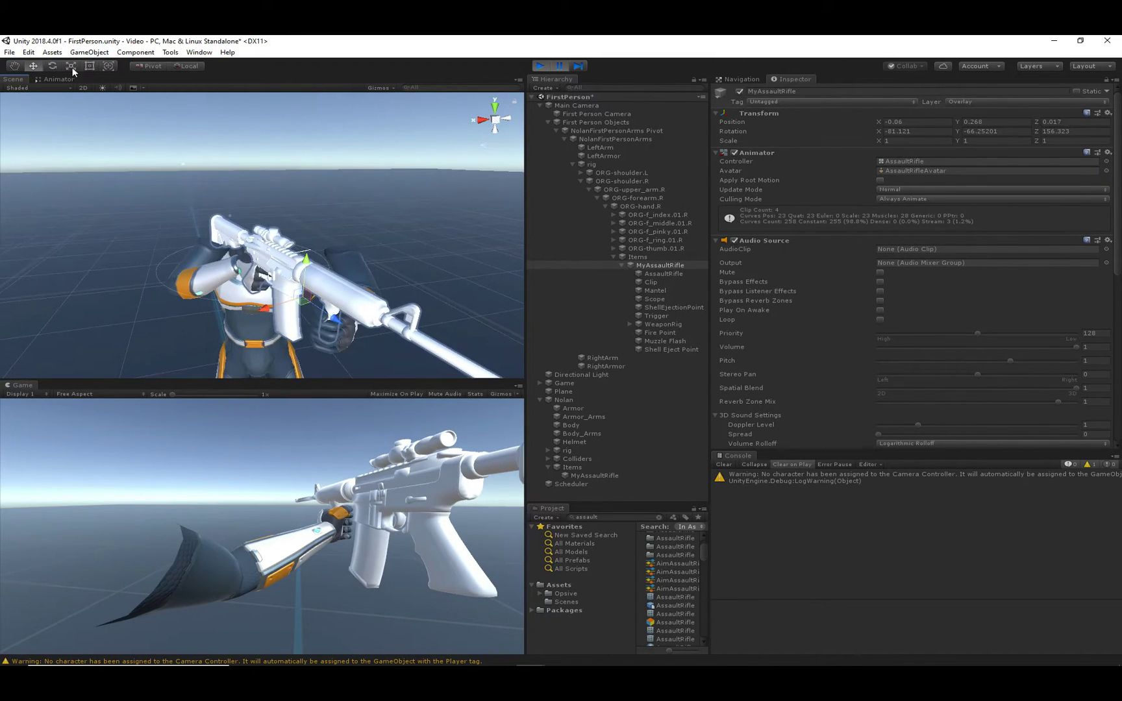
{"action": "left_click", "coordinate": [52, 65]}
{"action": "left_click_drag", "start_coordinate": [318, 324], "coordinate": [311, 321]}
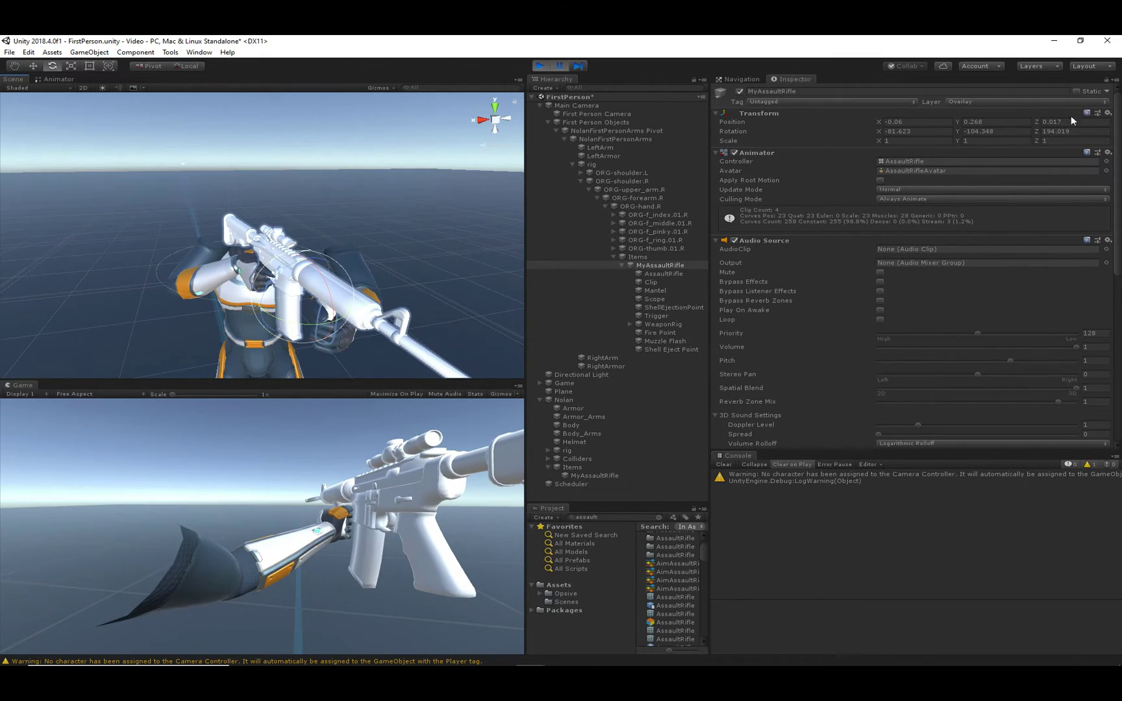
{"action": "left_click", "coordinate": [1108, 115]}
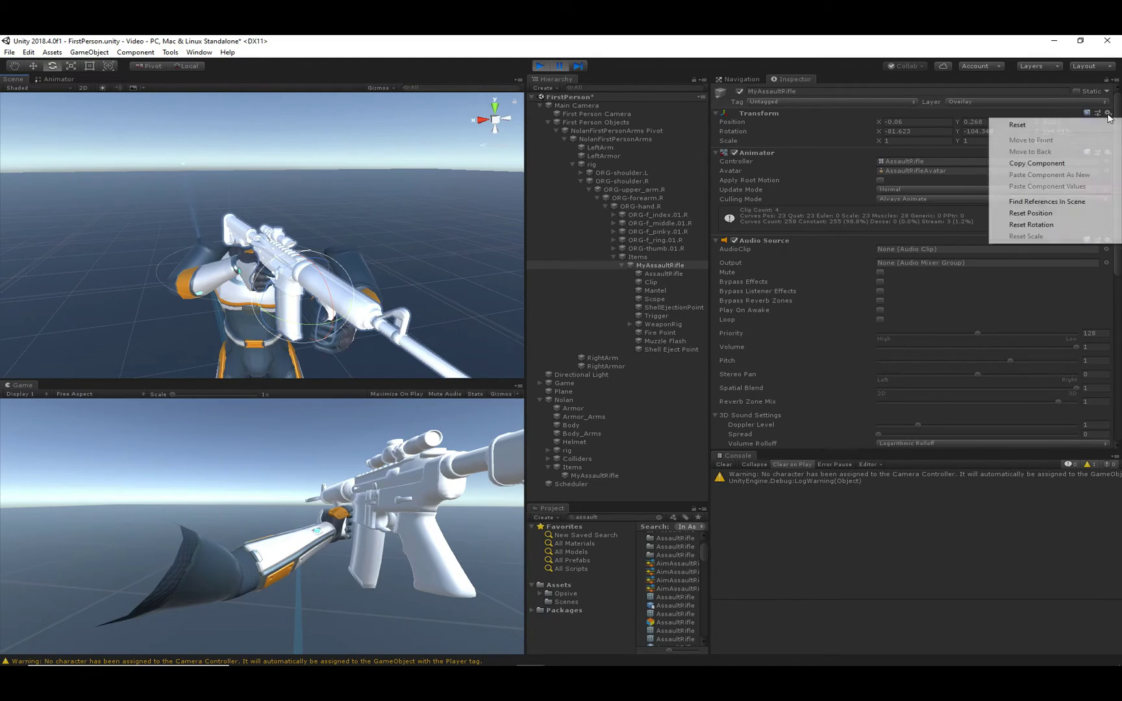
Copy the rifle's Transform, exit Play mode, paste the values back, and rerun to check
{"action": "left_click", "coordinate": [1055, 160]}
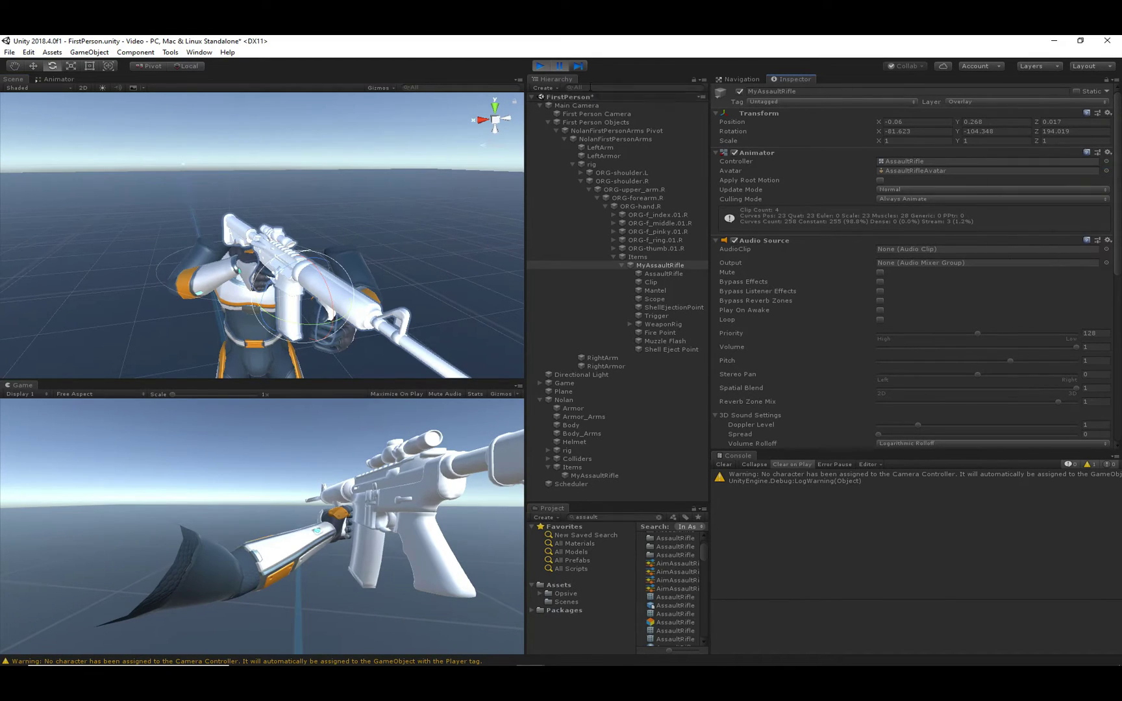
{"action": "left_click", "coordinate": [541, 67]}
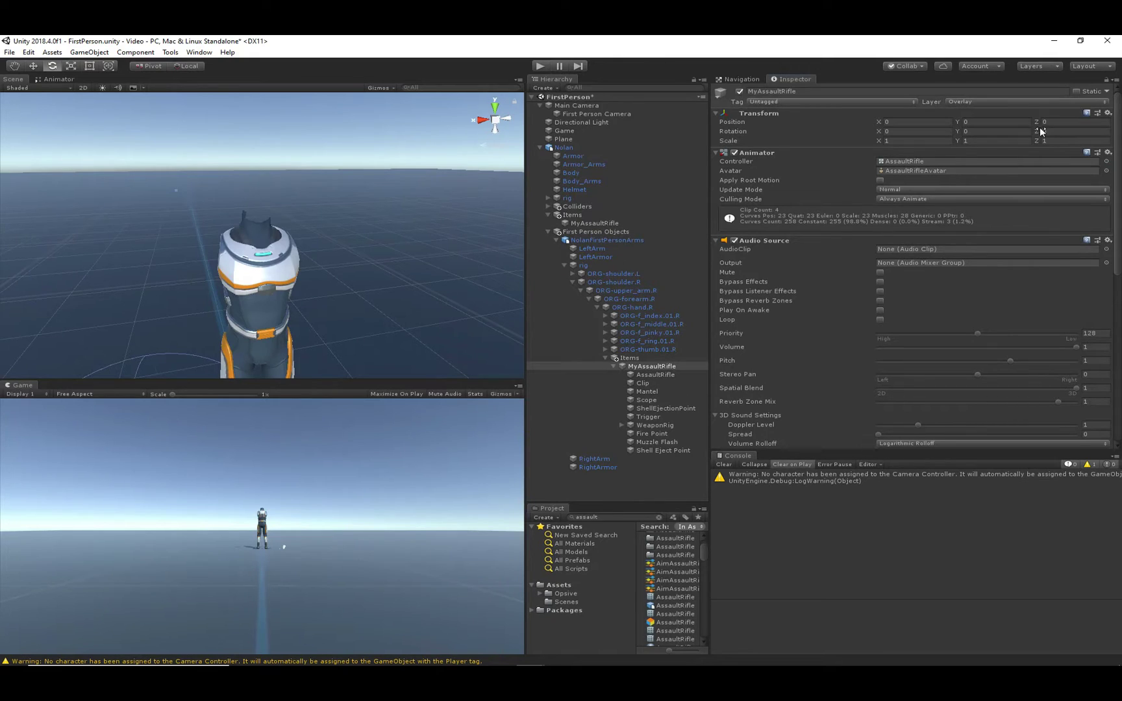
{"action": "left_click", "coordinate": [1109, 114]}
{"action": "left_click", "coordinate": [1033, 187]}
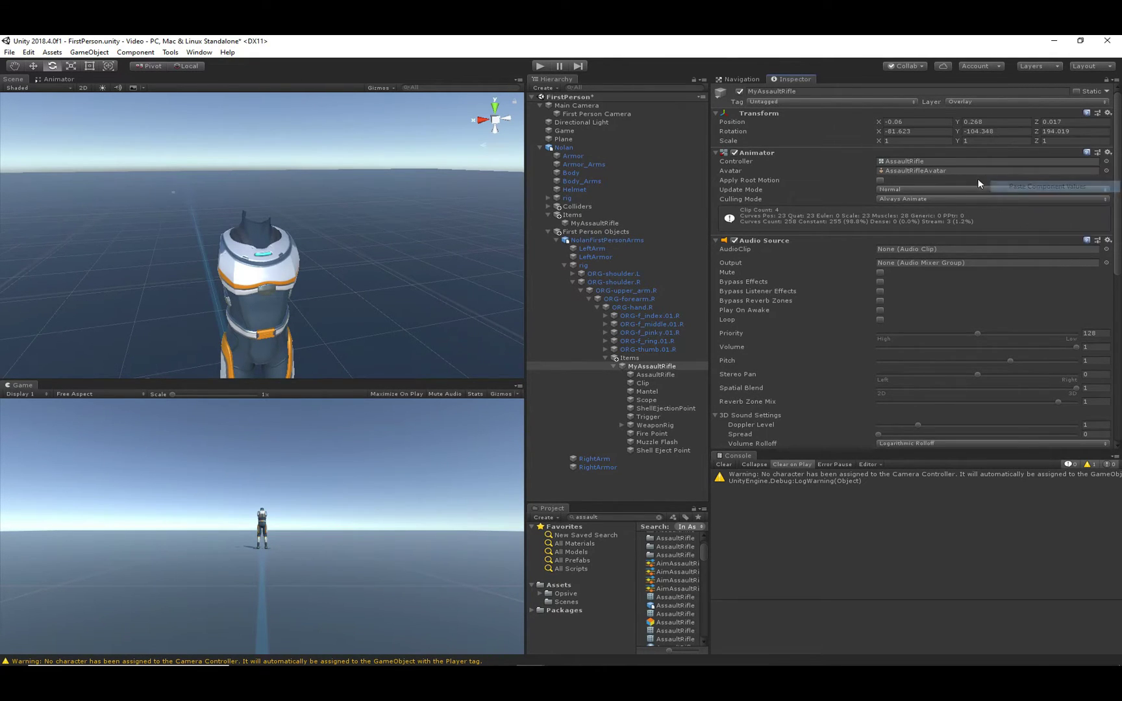
{"action": "left_click", "coordinate": [543, 67]}
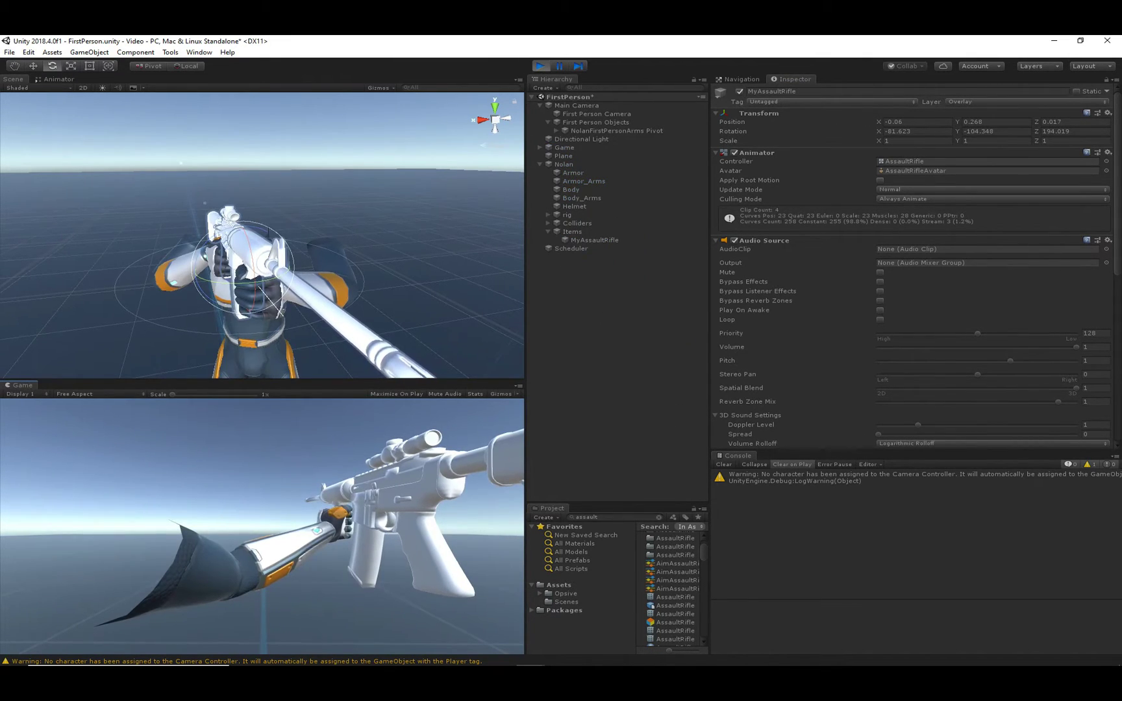
{"action": "left_click_drag", "start_coordinate": [260, 286], "coordinate": [221, 273], "text": "alt"}
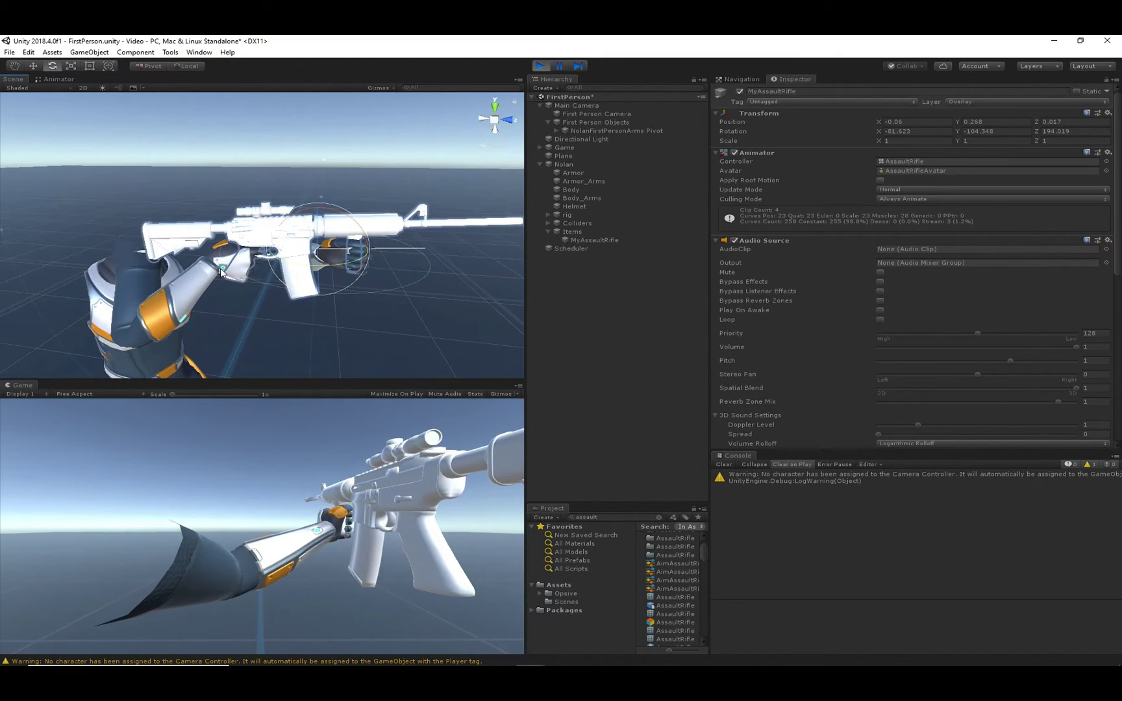